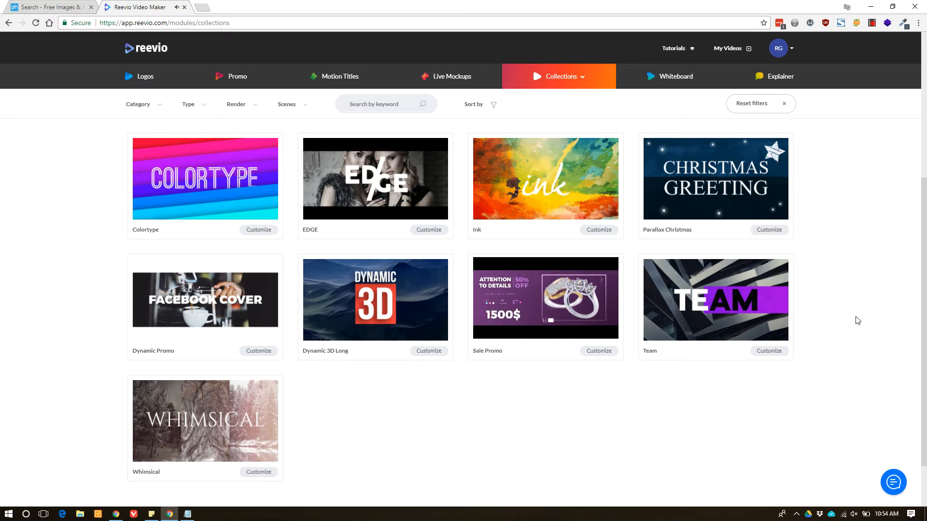
Browse the video templates in the Collections category to find one to customize
{"action": "scroll", "coordinate": [857, 321], "scroll_direction": "up", "scroll_amount": 4}
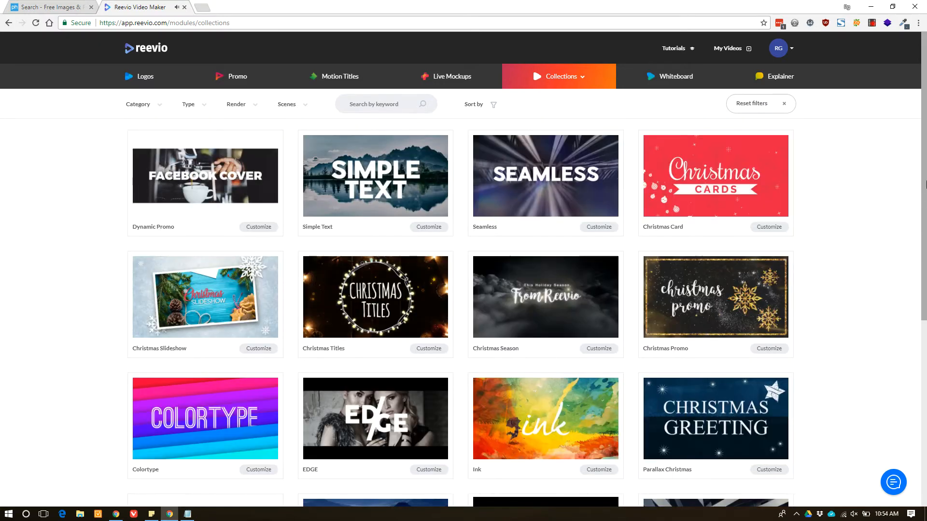
{"action": "scroll", "coordinate": [896, 303], "scroll_direction": "down", "scroll_amount": 4}
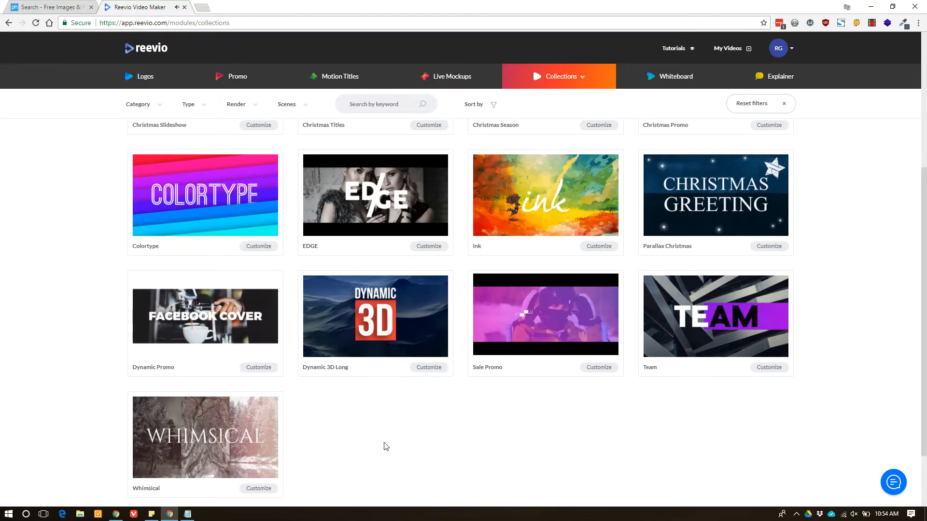
{"action": "scroll", "coordinate": [807, 198], "scroll_direction": "up", "scroll_amount": 5}
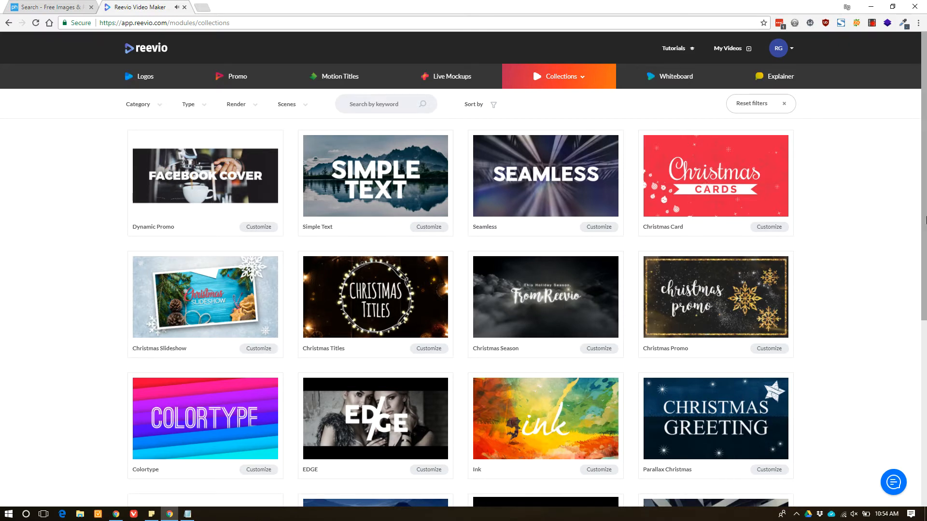
{"action": "scroll", "coordinate": [925, 218], "scroll_direction": "down", "scroll_amount": 1}
{"action": "scroll", "coordinate": [925, 212], "scroll_direction": "up", "scroll_amount": 1}
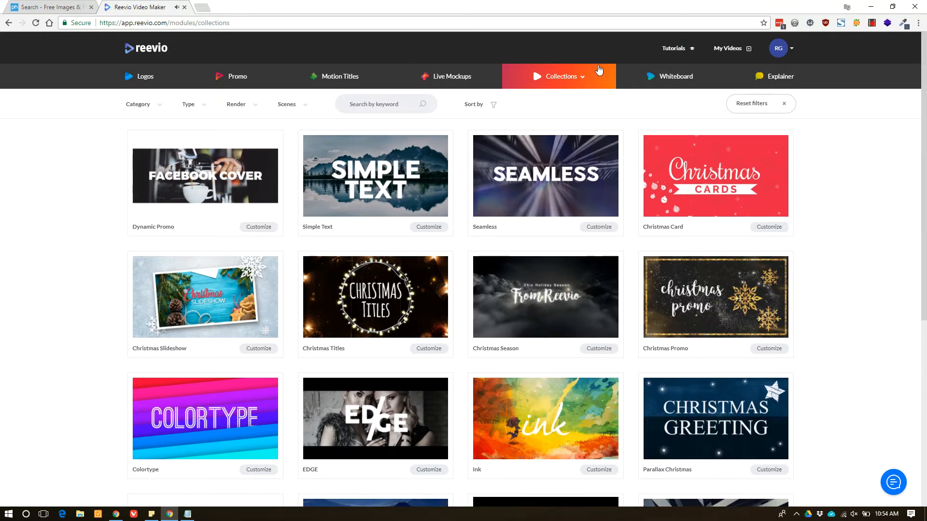
{"action": "left_click", "coordinate": [146, 107]}
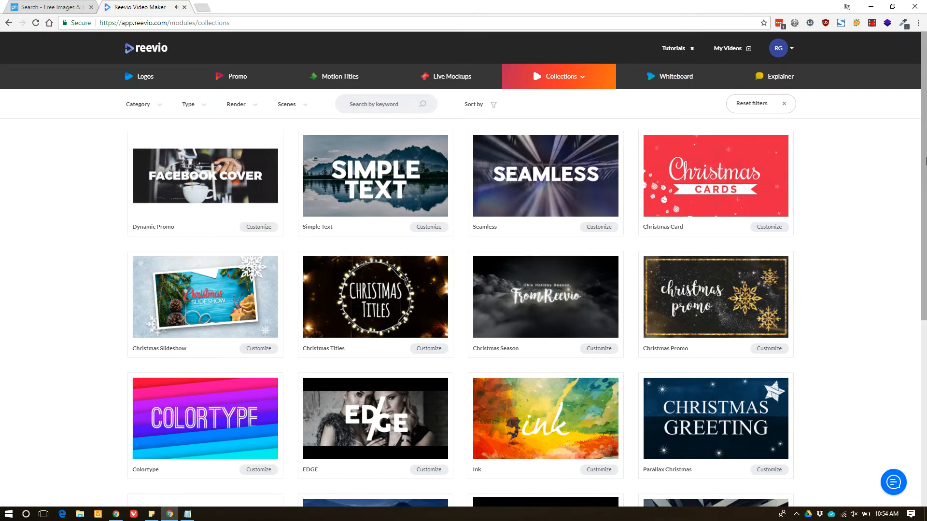
{"action": "scroll", "coordinate": [925, 178], "scroll_direction": "down", "scroll_amount": 2}
{"action": "left_click_drag", "start_coordinate": [925, 178], "coordinate": [925, 266]}
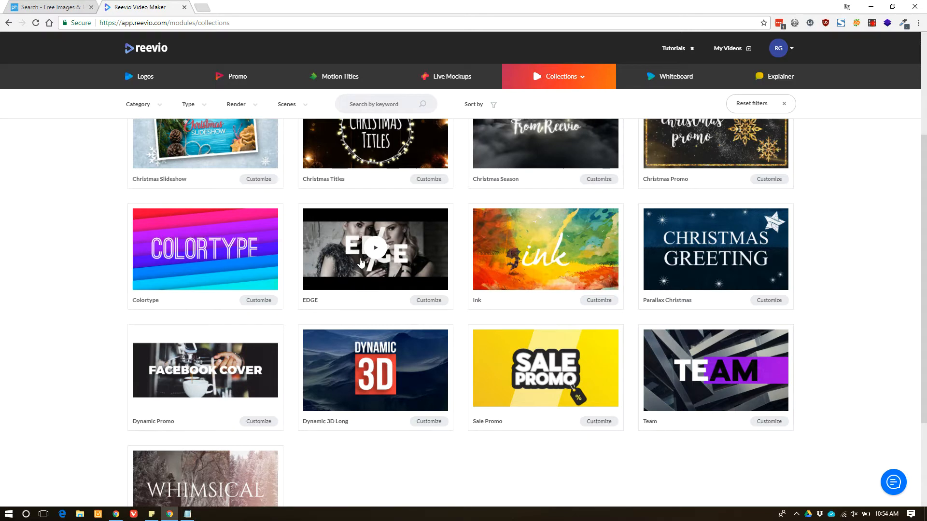
Start customizing the EDGE template and title the video "Demo Video"
{"action": "left_click", "coordinate": [422, 303]}
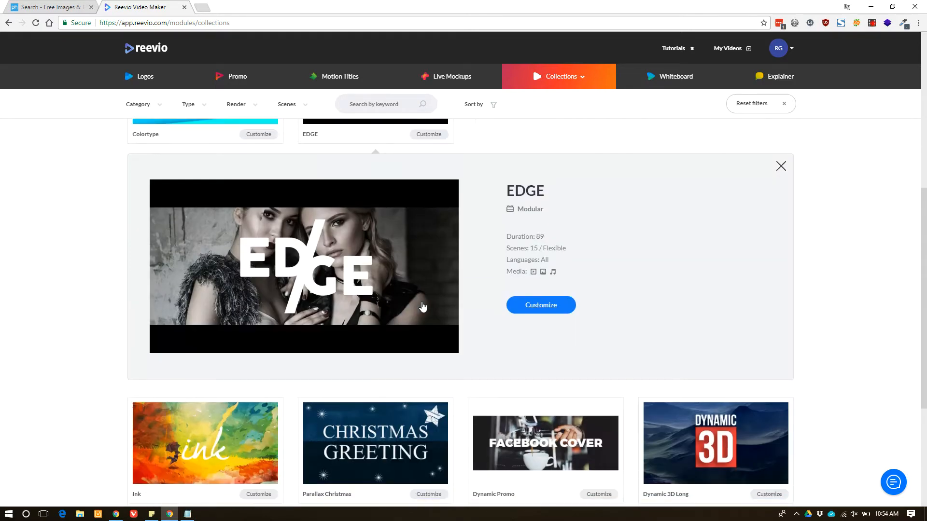
{"action": "left_click", "coordinate": [550, 306]}
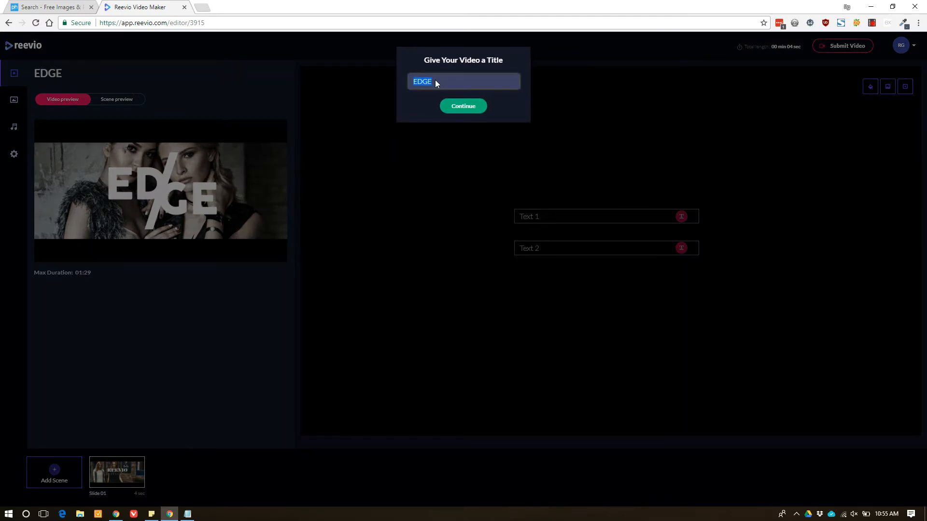
{"action": "type", "text": "dEM"}
{"action": "key", "text": "BackSpace"}
{"action": "key", "text": "BackSpace"}
{"action": "key", "text": "BackSpace"}
{"action": "type", "text": "Demo Video"}
{"action": "left_click", "coordinate": [470, 108]}
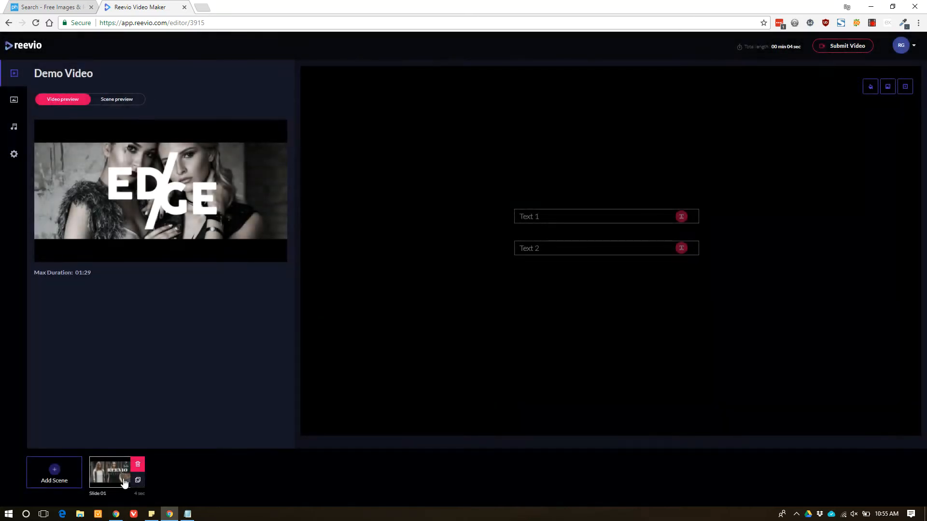
Play the scene preview of Slide 01, check the video's music settings, and return to the preview
{"action": "left_click", "coordinate": [121, 480]}
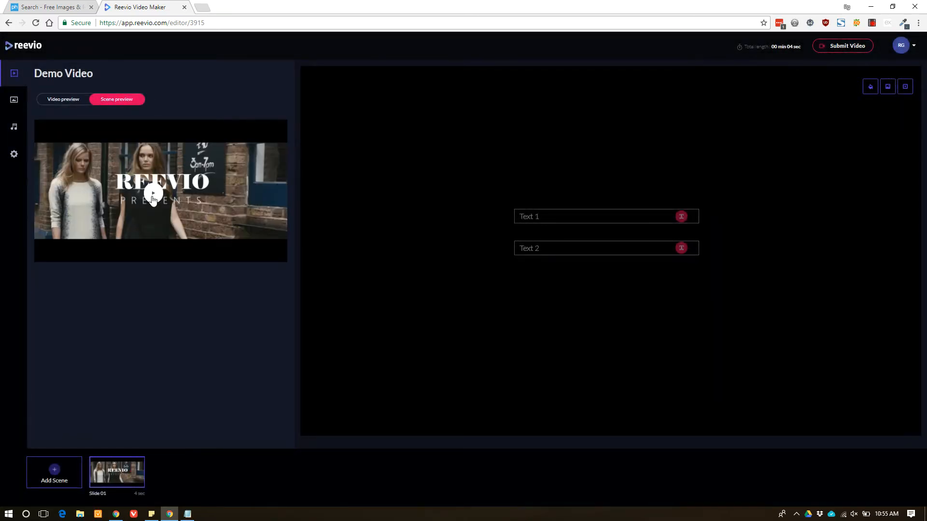
{"action": "left_click", "coordinate": [159, 193]}
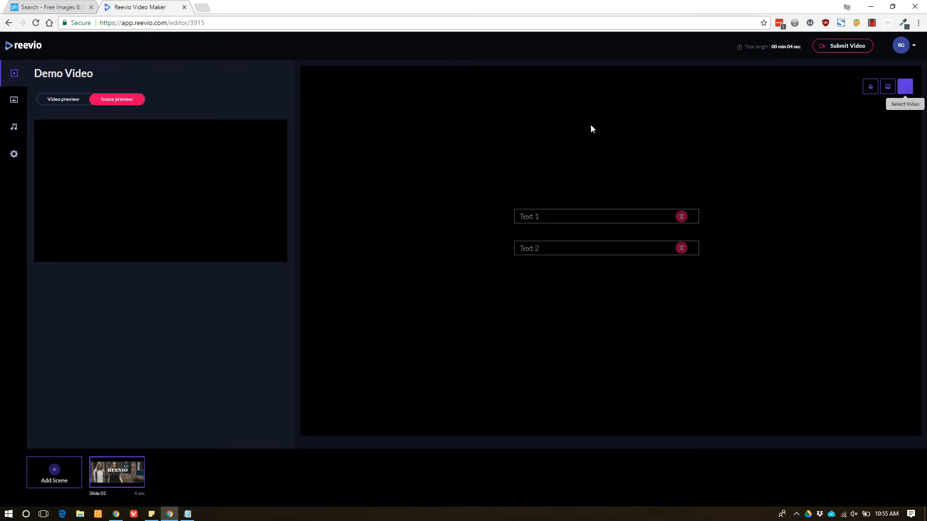
{"action": "left_click", "coordinate": [14, 128]}
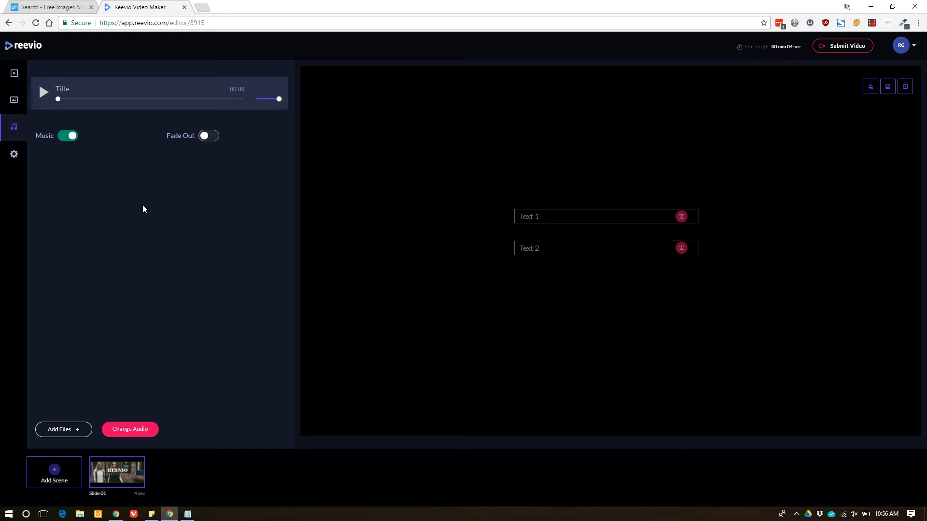
{"action": "left_click", "coordinate": [13, 77]}
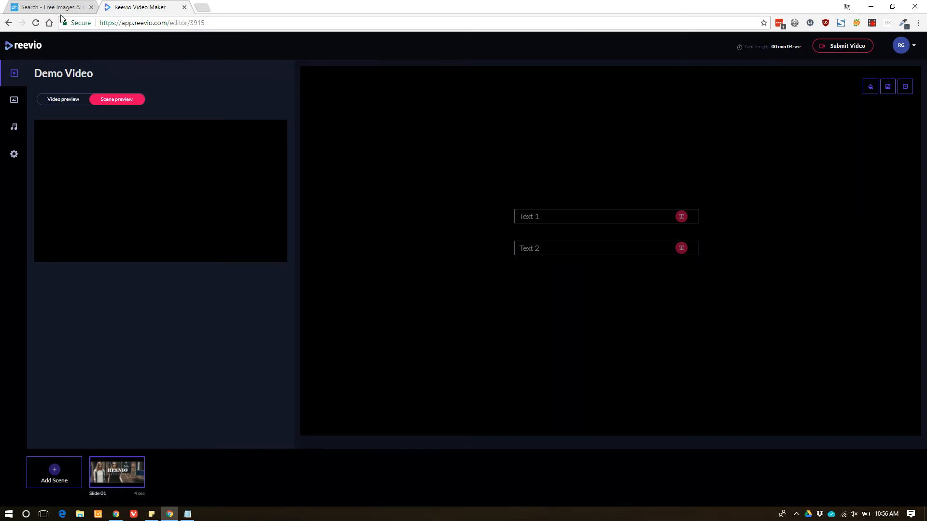
Look through the scene library, preview Slide 01 and Slide 03, and add Slide 03 to the video
{"action": "left_click", "coordinate": [53, 479]}
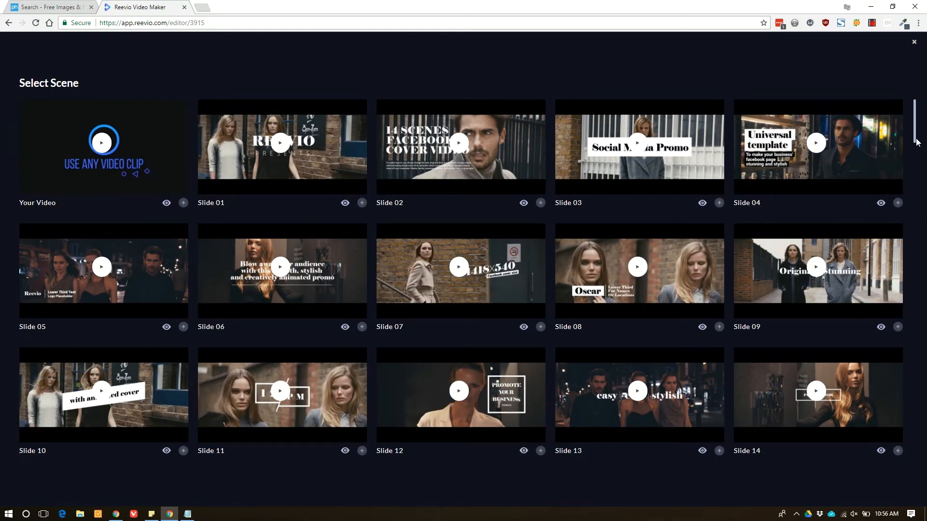
{"action": "scroll", "coordinate": [914, 157], "scroll_direction": "down", "scroll_amount": 2}
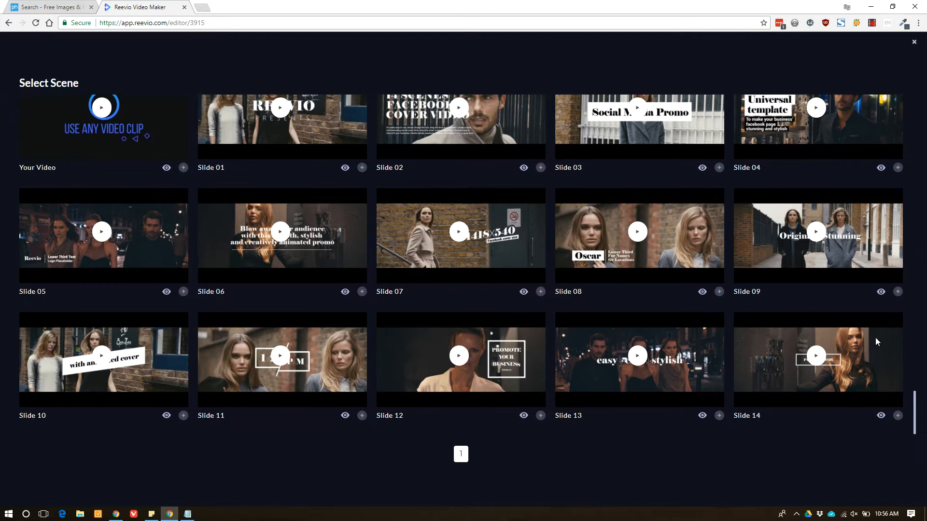
{"action": "scroll", "coordinate": [547, 336], "scroll_direction": "up", "scroll_amount": 2}
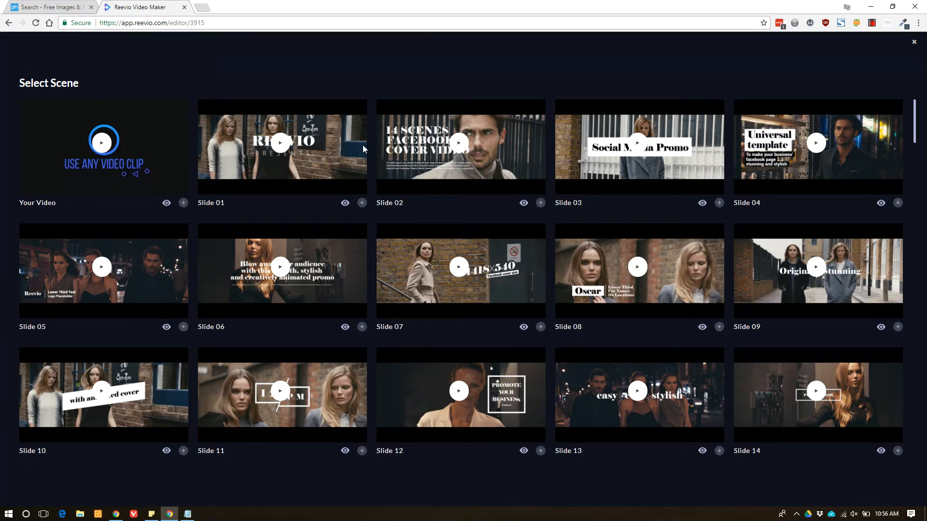
{"action": "left_click", "coordinate": [280, 145]}
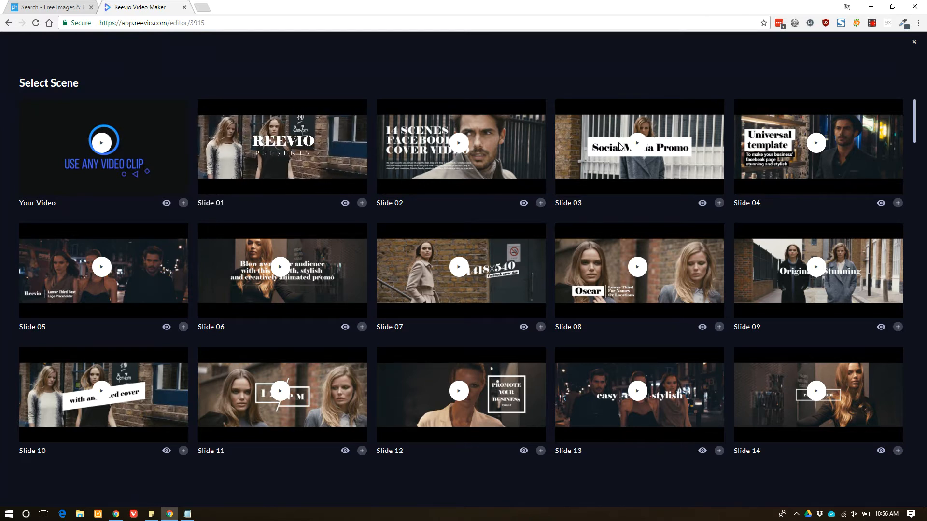
{"action": "left_click", "coordinate": [643, 151]}
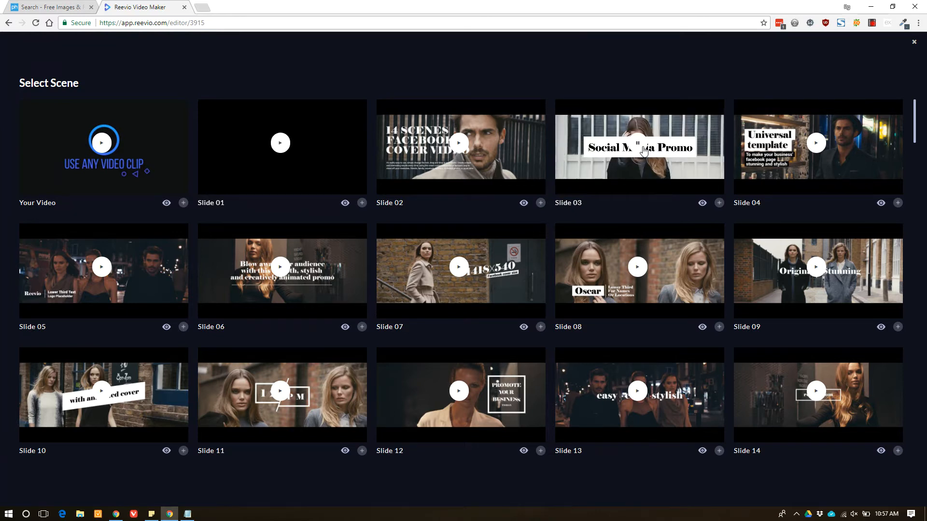
{"action": "left_click", "coordinate": [719, 203]}
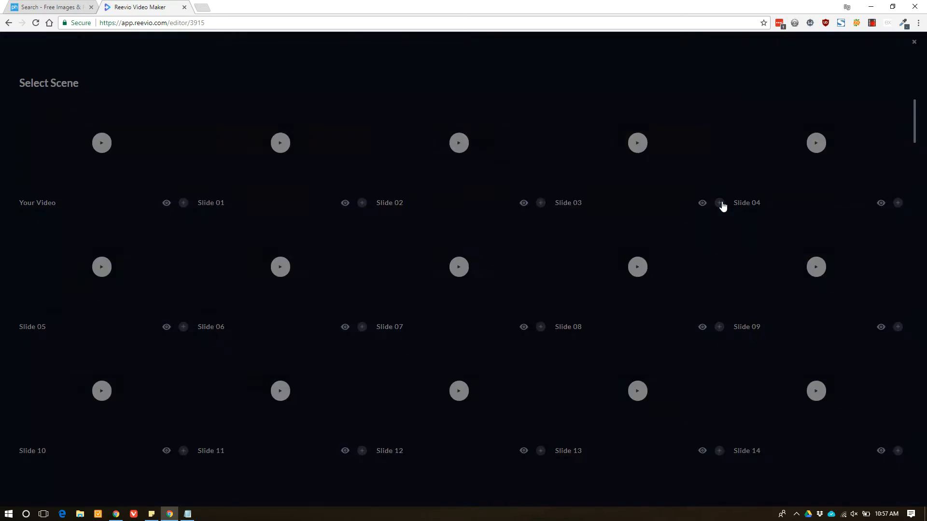
Add Slide 12 and Slide 13 to the video and reorder the scenes so Slide 12 comes after Slide 13
{"action": "scroll", "coordinate": [270, 346], "scroll_direction": "down", "scroll_amount": 1}
{"action": "scroll", "coordinate": [450, 347], "scroll_direction": "down", "scroll_amount": 1}
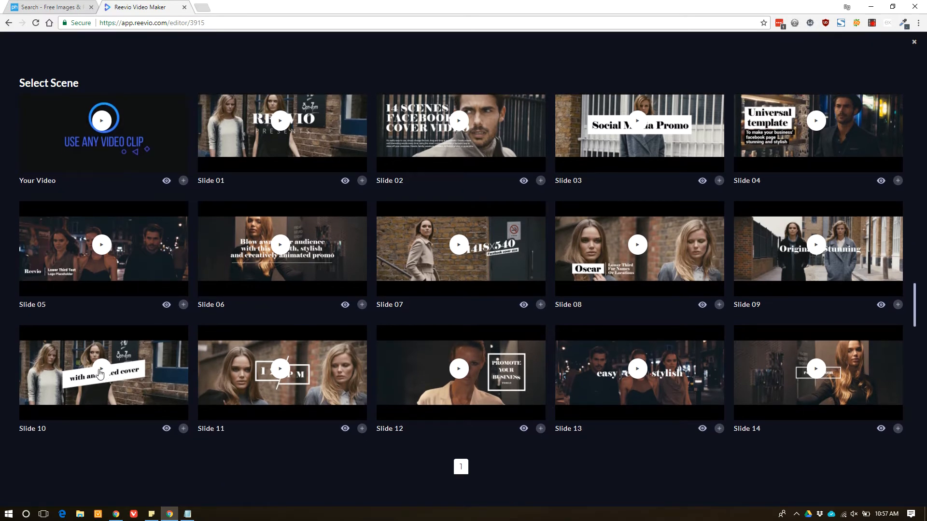
{"action": "scroll", "coordinate": [528, 404], "scroll_direction": "down", "scroll_amount": 1}
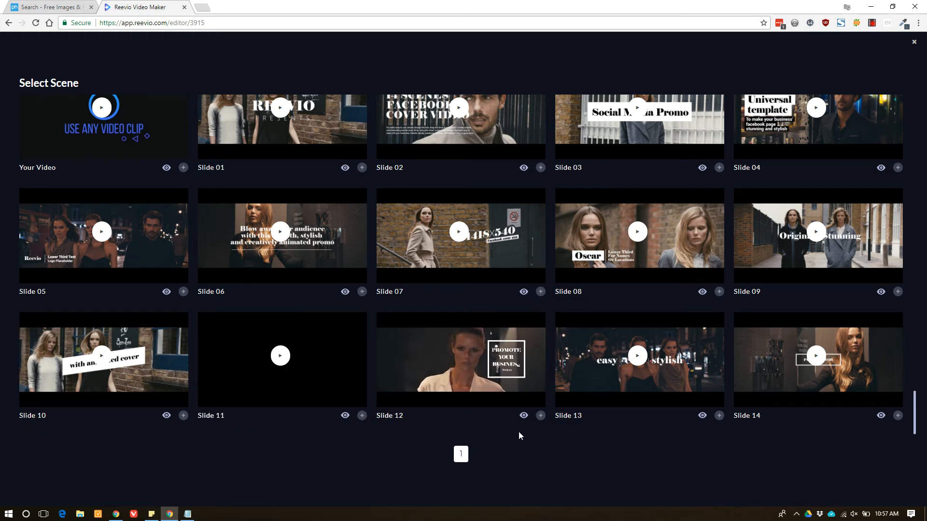
{"action": "left_click", "coordinate": [540, 416]}
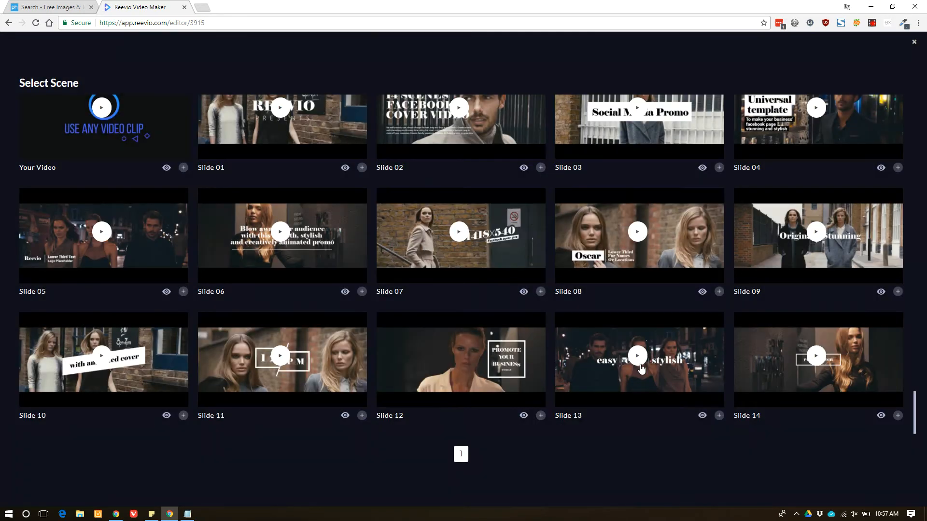
{"action": "left_click", "coordinate": [640, 366]}
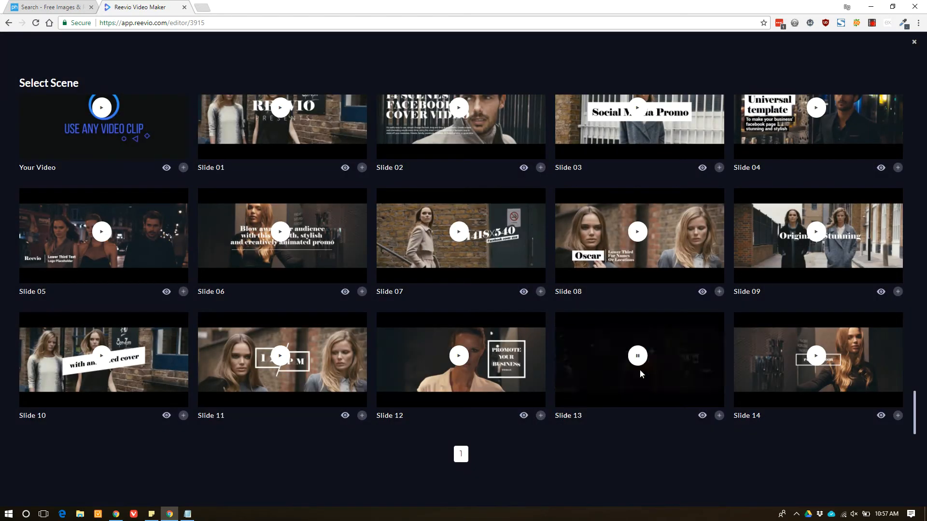
{"action": "left_click", "coordinate": [719, 416]}
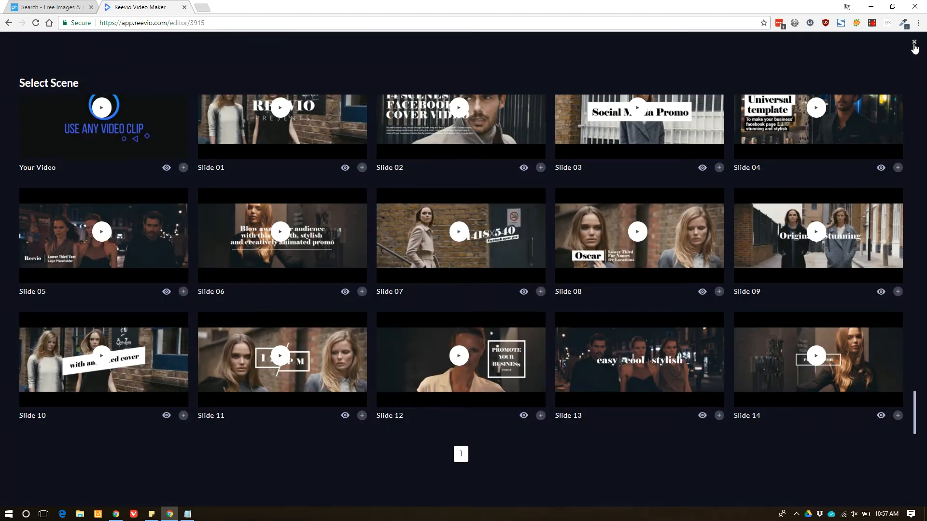
{"action": "left_click", "coordinate": [913, 42]}
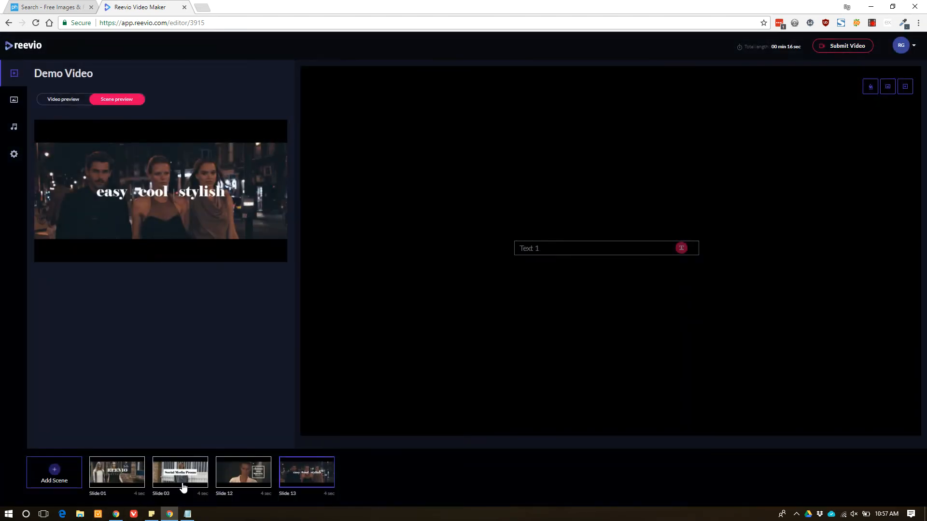
{"action": "left_click_drag", "start_coordinate": [229, 477], "coordinate": [336, 478]}
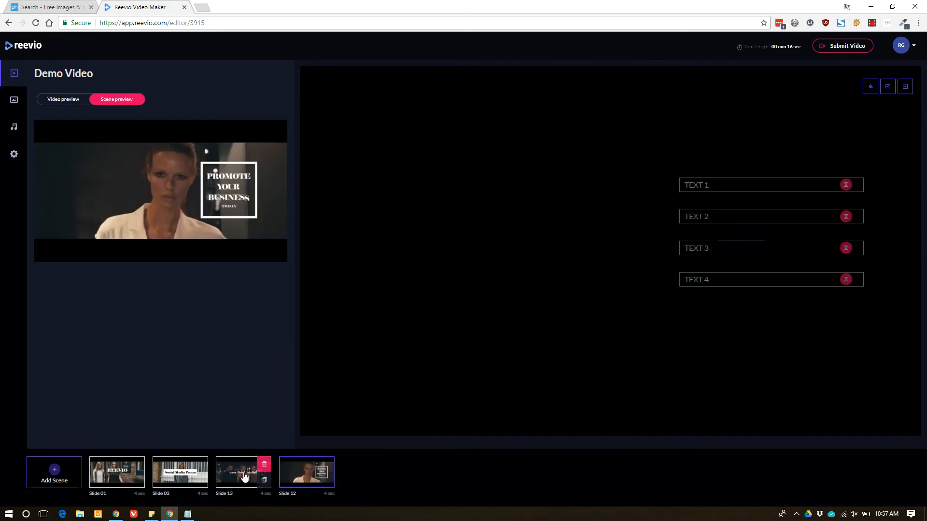
{"action": "mouse_move", "coordinate": [234, 480]}
{"action": "left_mouse_down"}
{"action": "mouse_move", "coordinate": [344, 485]}
{"action": "mouse_move", "coordinate": [248, 475]}
{"action": "left_mouse_up"}
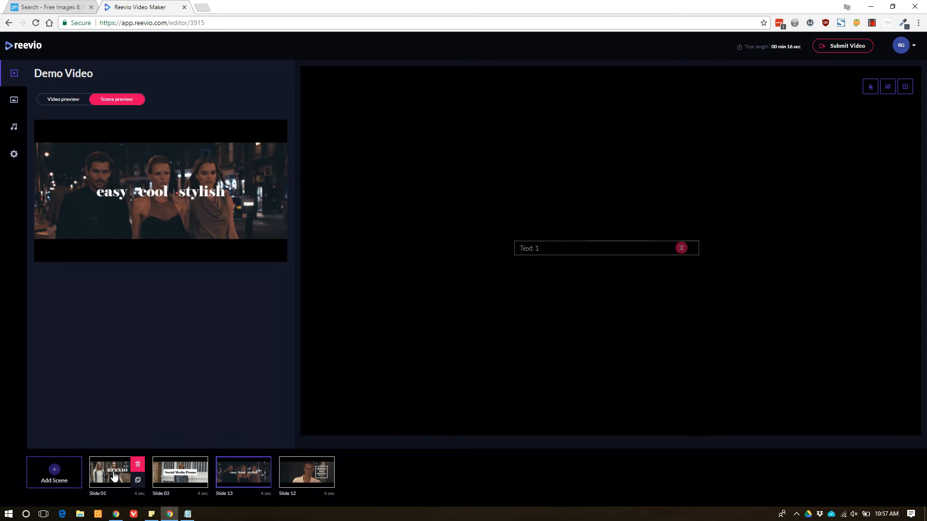
Preview Slide 01, fill its first text with the presenter's name, and set its second text to PRESENTS
{"action": "left_click", "coordinate": [114, 476]}
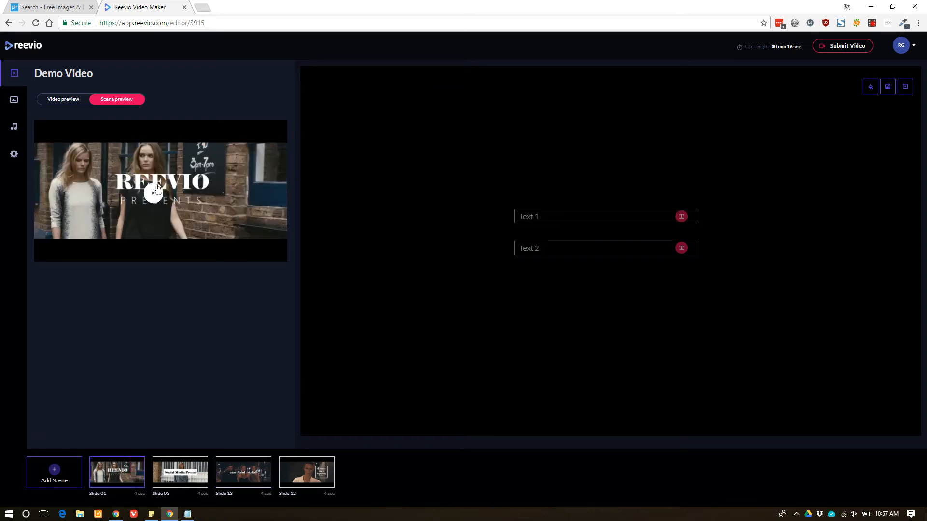
{"action": "left_click", "coordinate": [158, 194]}
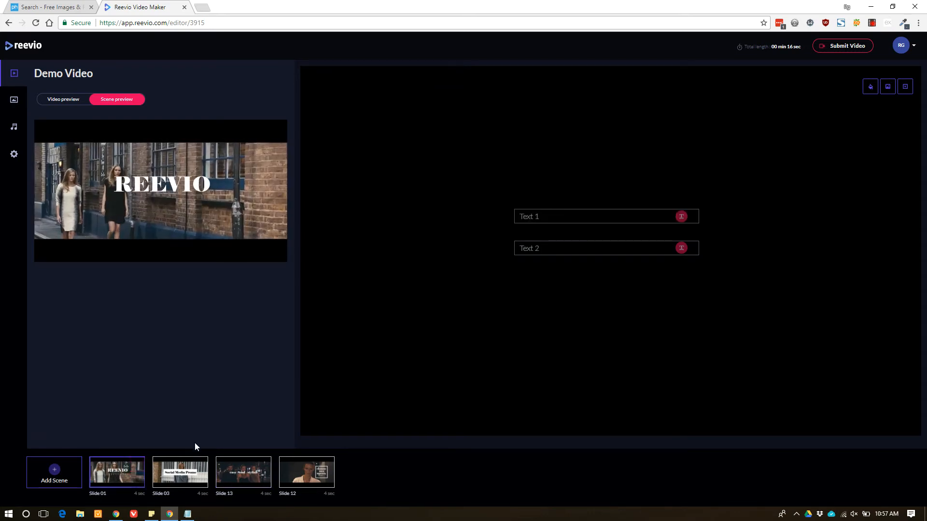
{"action": "left_click", "coordinate": [571, 220]}
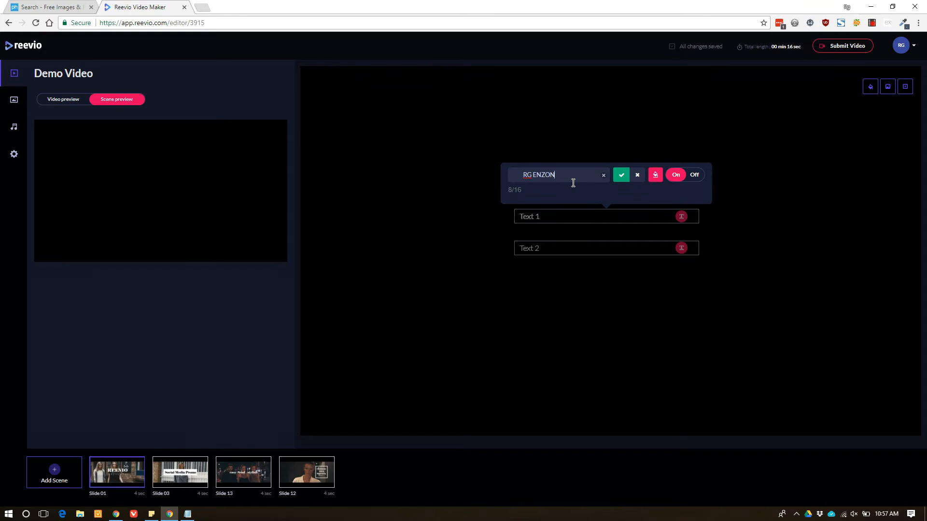
{"action": "key", "text": "Return"}
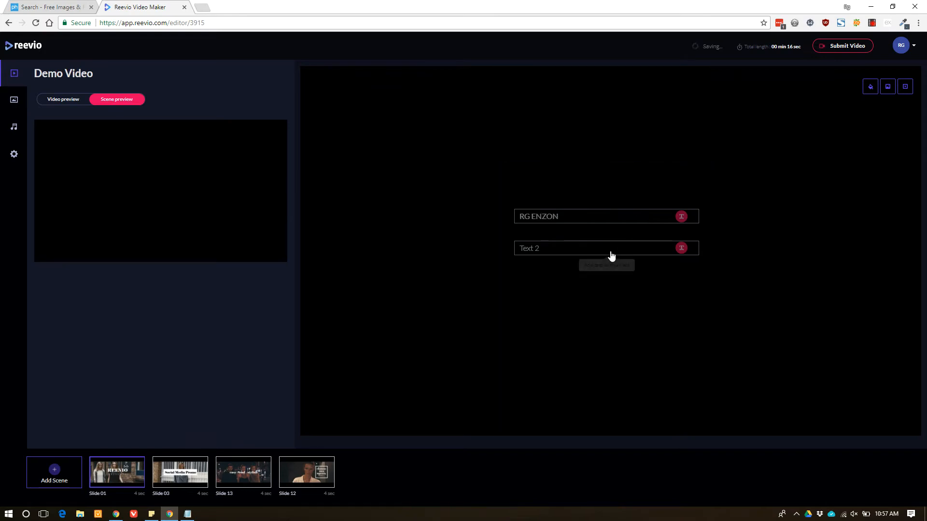
{"action": "left_click", "coordinate": [581, 247]}
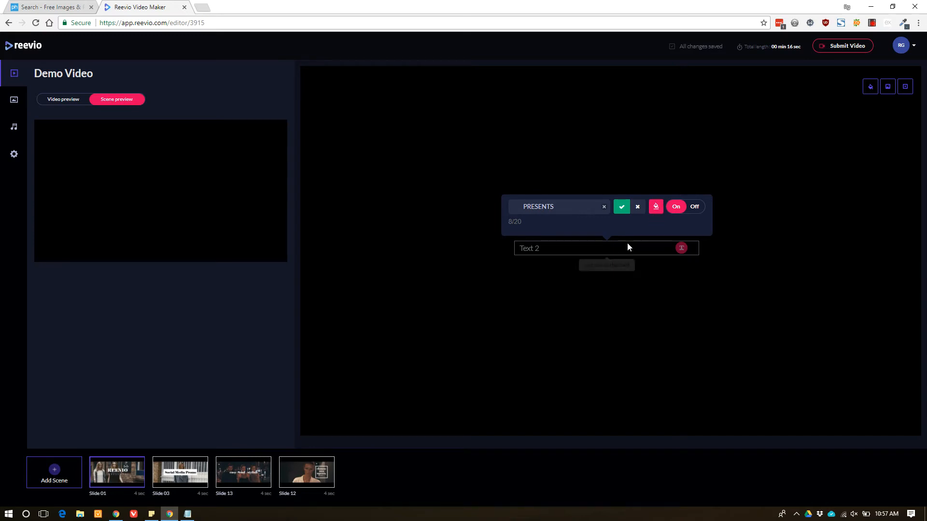
{"action": "left_click", "coordinate": [618, 207]}
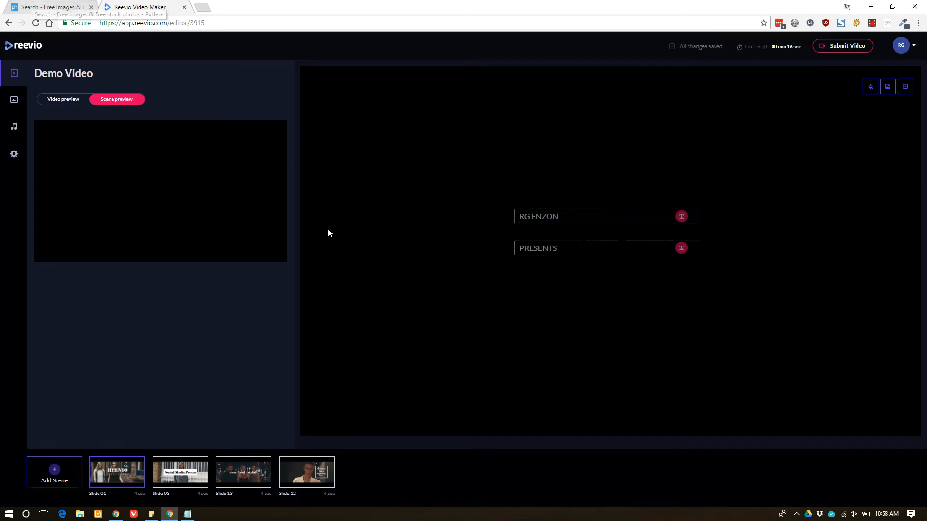
Preview Slide 03, set its first text to COURSES and its second text to FOR ENTREPRENEURS
{"action": "mouse_move", "coordinate": [194, 485]}
{"action": "left_click", "coordinate": [157, 480]}
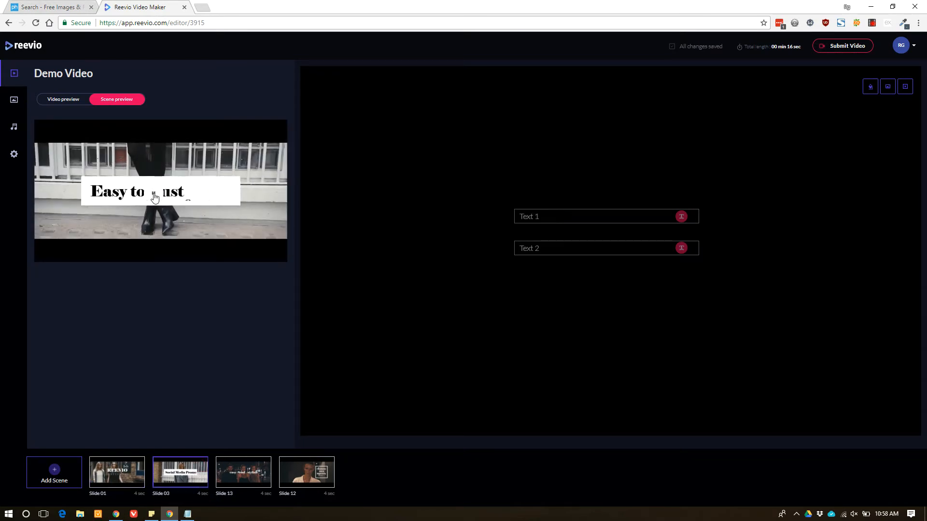
{"action": "left_click", "coordinate": [590, 220]}
{"action": "left_click", "coordinate": [558, 177]}
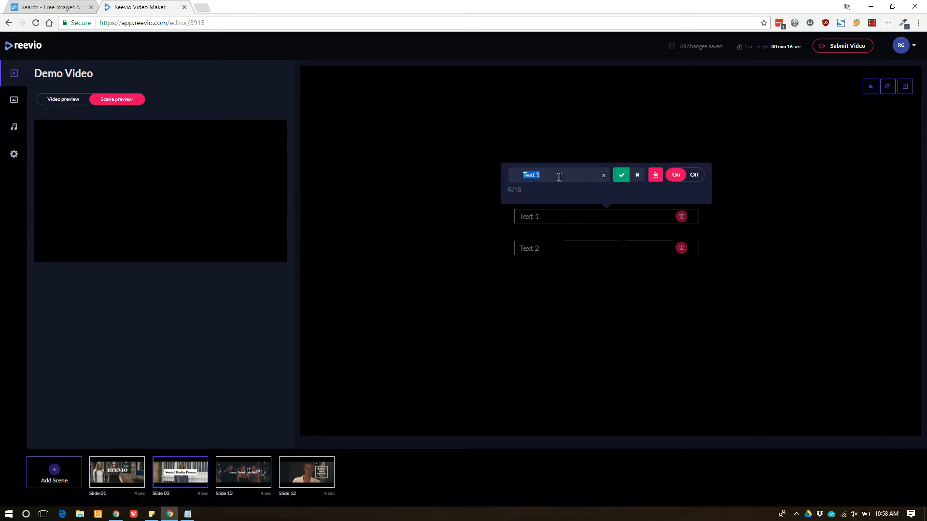
{"action": "type", "text": "MEMBERSHIP BOOTCAM"}
{"action": "key", "text": "ctrl+a"}
{"action": "key", "text": "BackSpace"}
{"action": "left_click", "coordinate": [621, 176]}
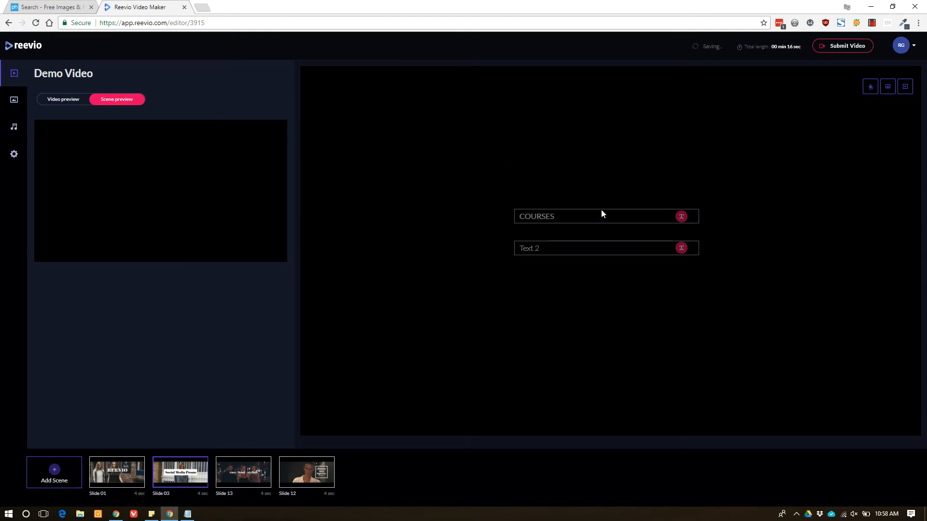
{"action": "left_click", "coordinate": [565, 248]}
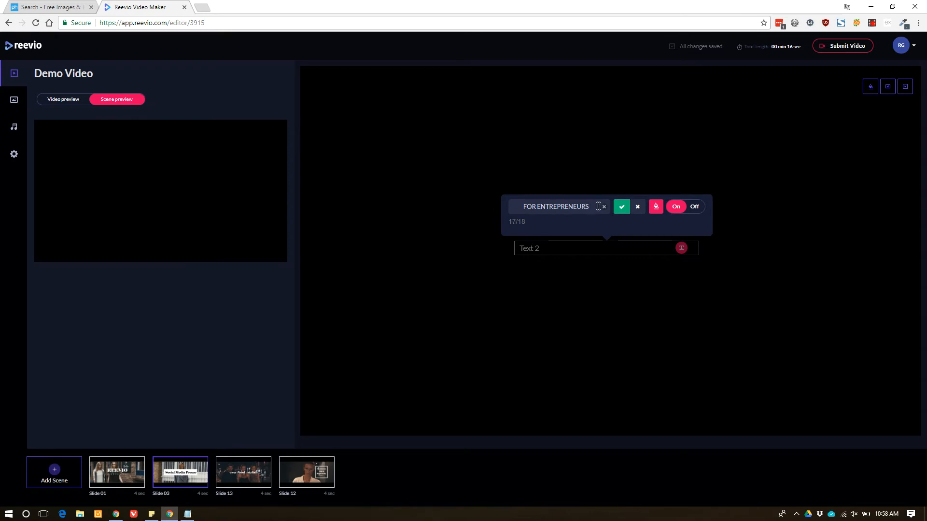
{"action": "left_click", "coordinate": [621, 207]}
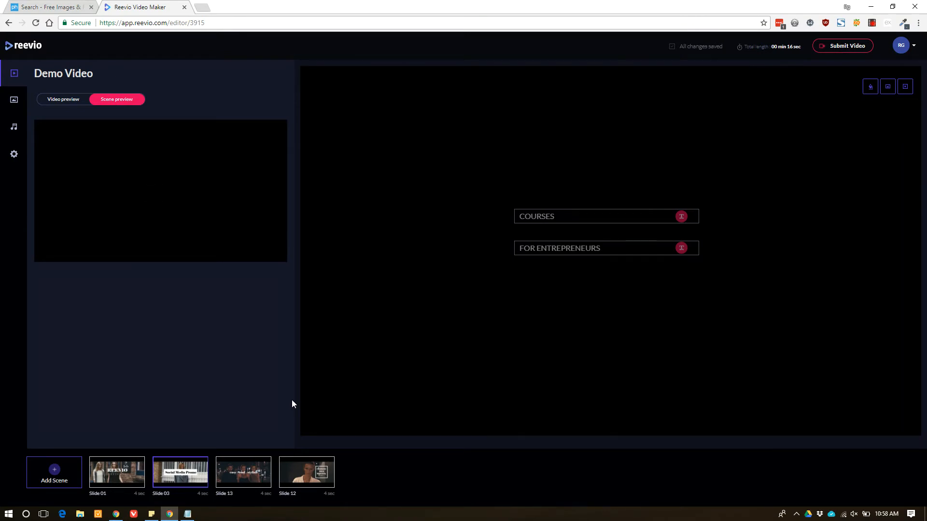
Preview Slide 13 and set its text to "easy to follow"
{"action": "left_click", "coordinate": [232, 485]}
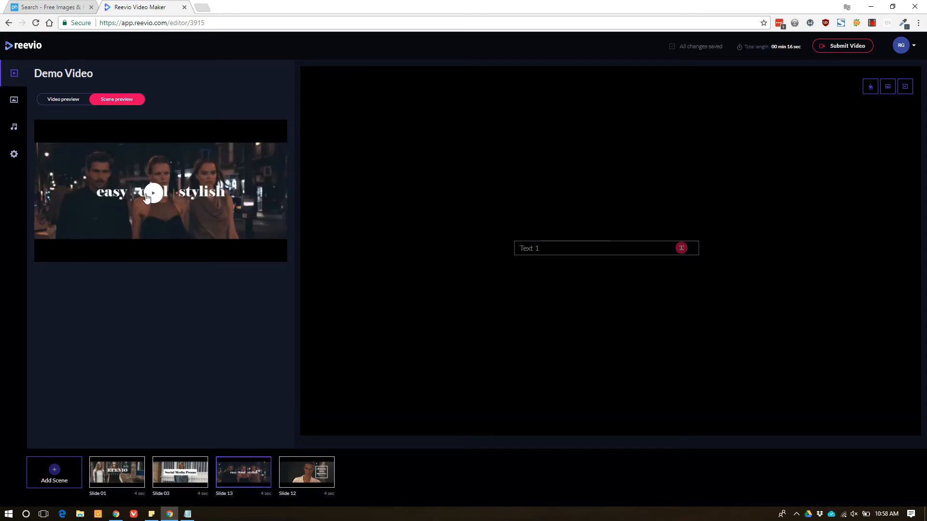
{"action": "left_click", "coordinate": [154, 198]}
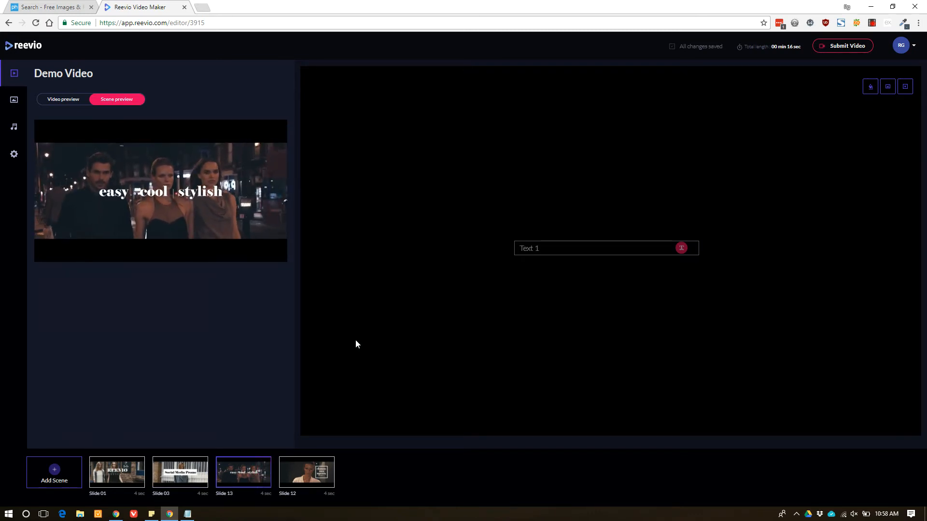
{"action": "left_click", "coordinate": [583, 248]}
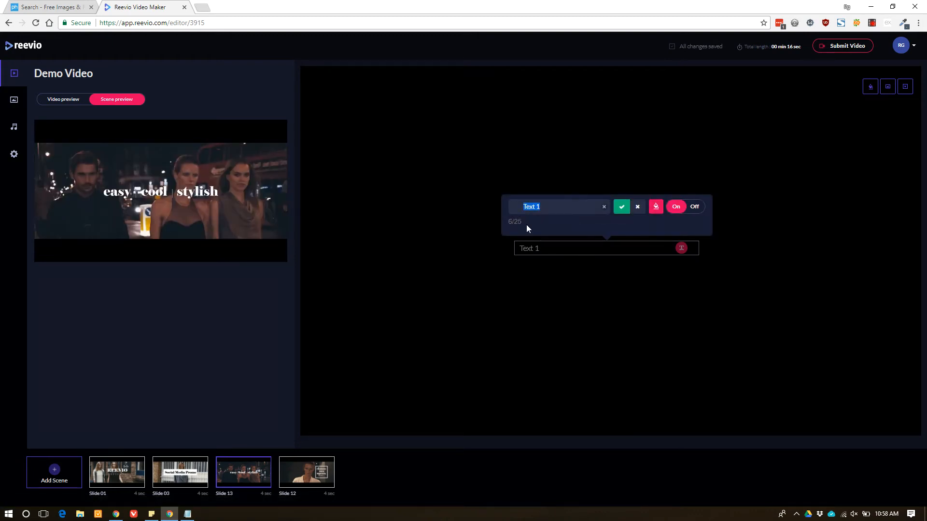
{"action": "type", "text": "easy to follow"}
{"action": "left_click", "coordinate": [620, 207]}
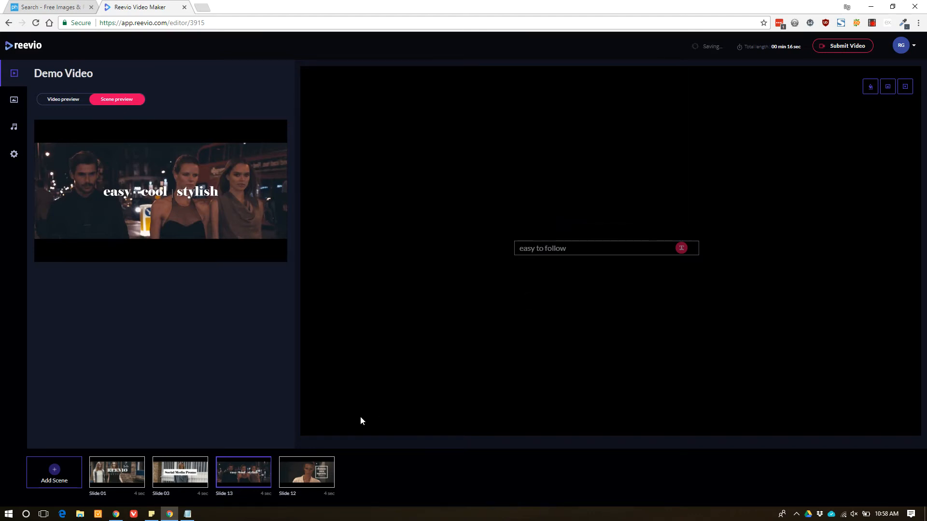
Replace Slide 13's text with "Get Started For Free"
{"action": "left_click", "coordinate": [606, 249]}
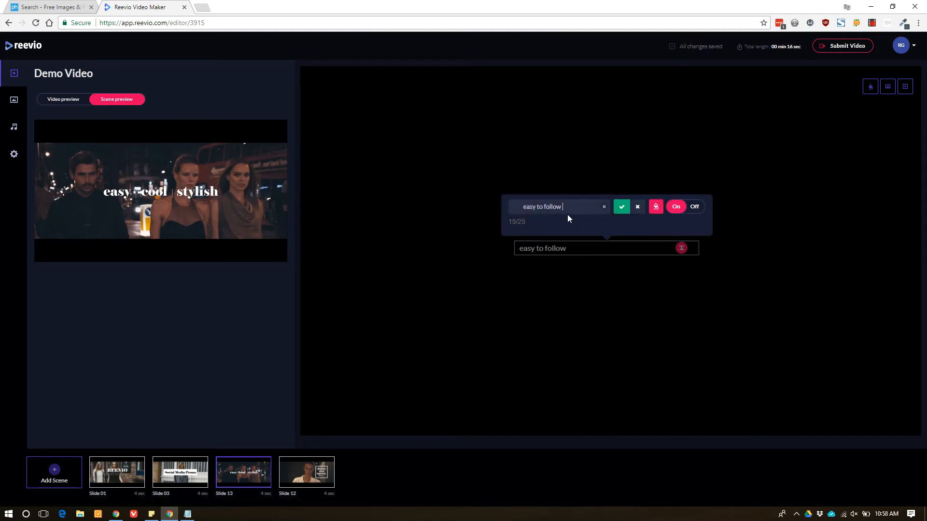
{"action": "key", "text": "ctrl+a"}
{"action": "key", "text": "BackSpace"}
{"action": "type", "text": "Subscribe Now"}
{"action": "key", "text": "ctrl+a"}
{"action": "key", "text": "BackSpace"}
{"action": "type", "text": "Enroll Now"}
{"action": "key", "text": "ctrl+a"}
{"action": "type", "text": "Get Started For fE"}
{"action": "left_click", "coordinate": [614, 212]}
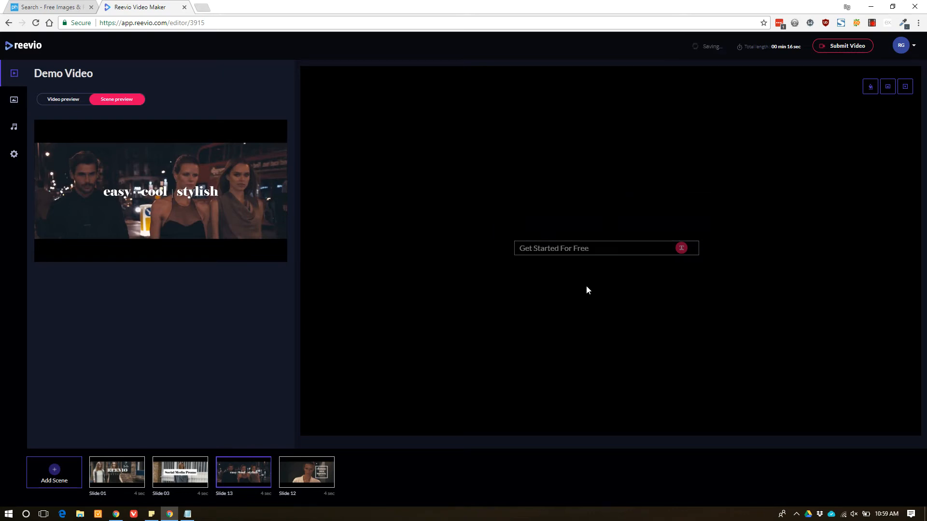
Preview Slide 12, set its first text to VISIT and its second text to THE SITE
{"action": "left_click", "coordinate": [295, 466]}
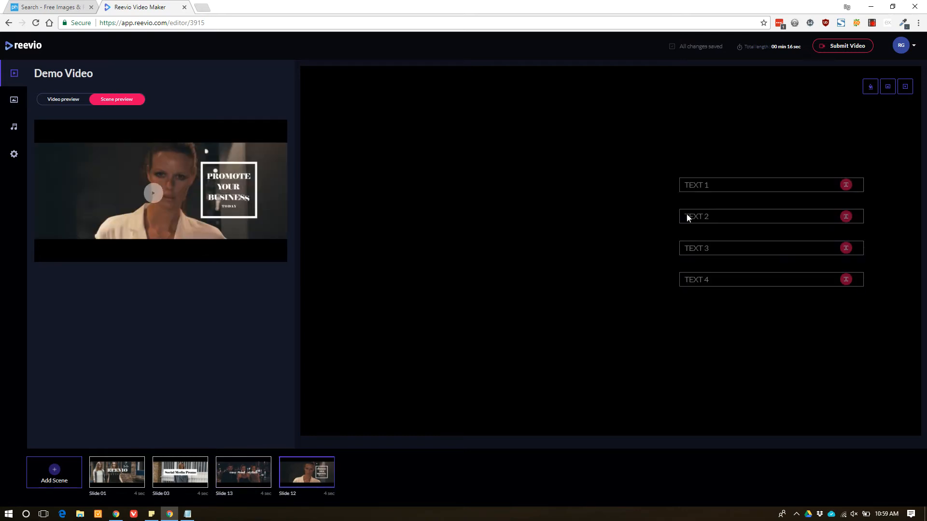
{"action": "mouse_move", "coordinate": [171, 197]}
{"action": "left_click", "coordinate": [153, 194]}
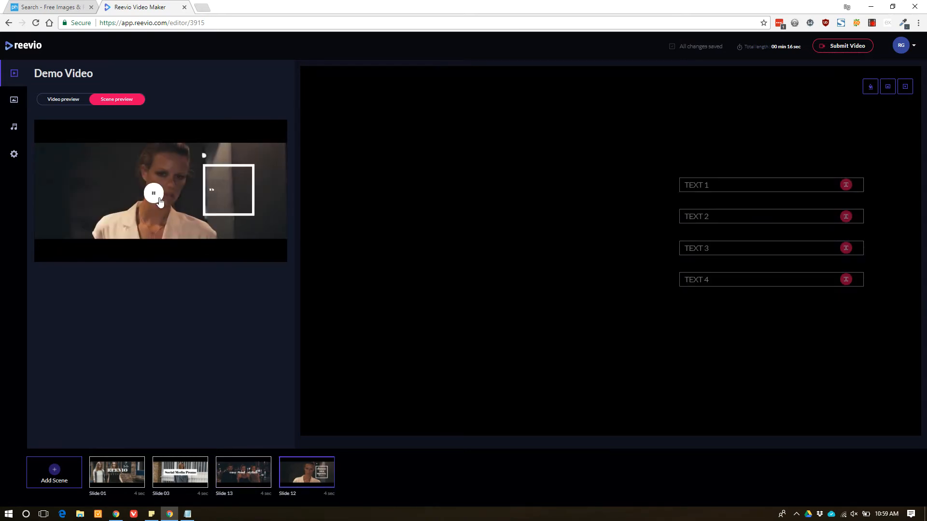
{"action": "left_click", "coordinate": [734, 190]}
{"action": "type", "text": "VISIT"}
{"action": "left_click", "coordinate": [785, 146]}
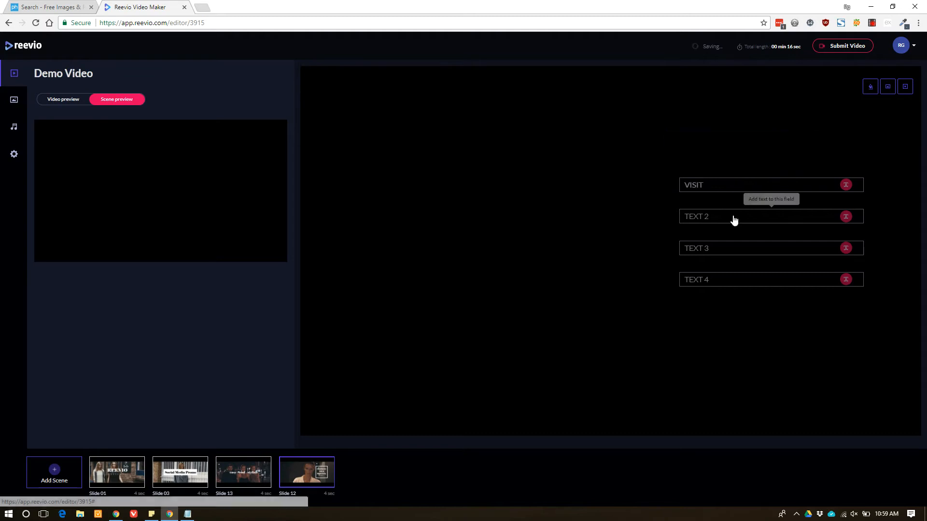
{"action": "left_click", "coordinate": [734, 220]}
{"action": "type", "text": "r"}
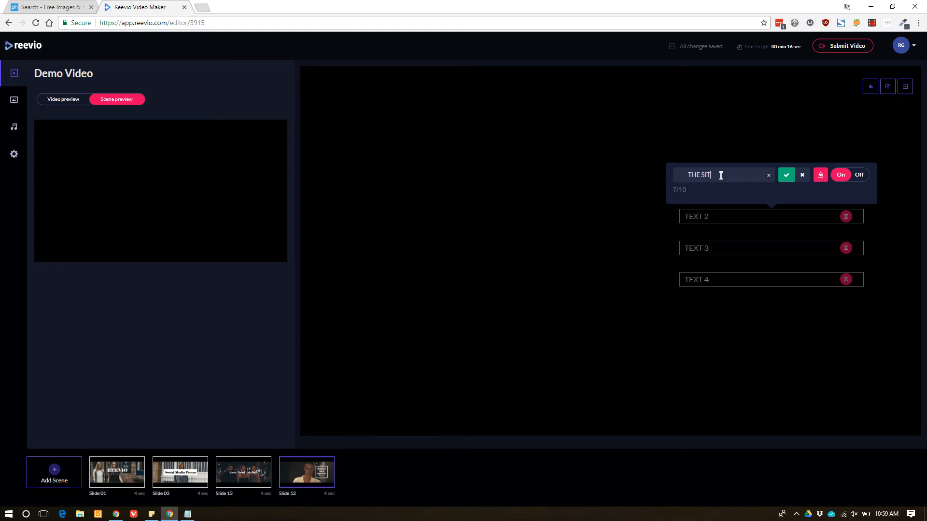
{"action": "left_click", "coordinate": [783, 179]}
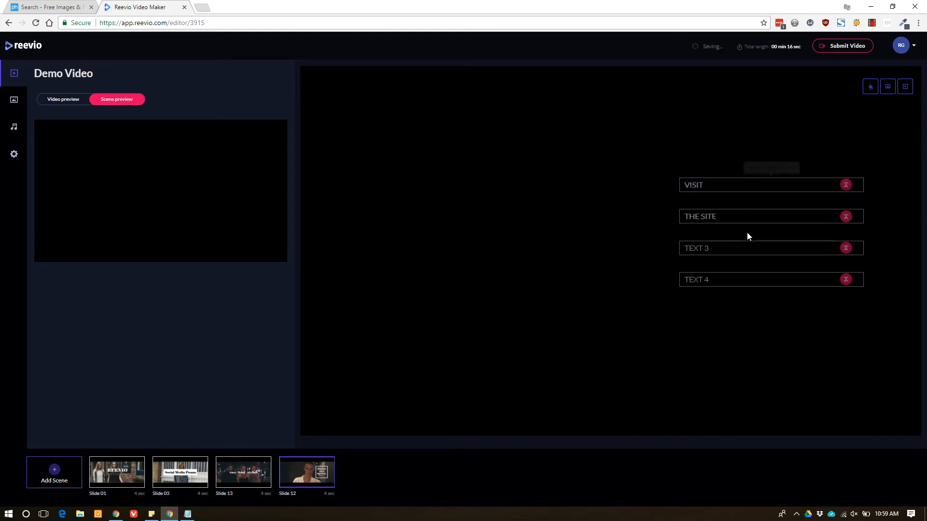
Set Slide 12's third text to FOR MORE and its fourth text to INFORMATION TODAY
{"action": "left_click", "coordinate": [741, 246]}
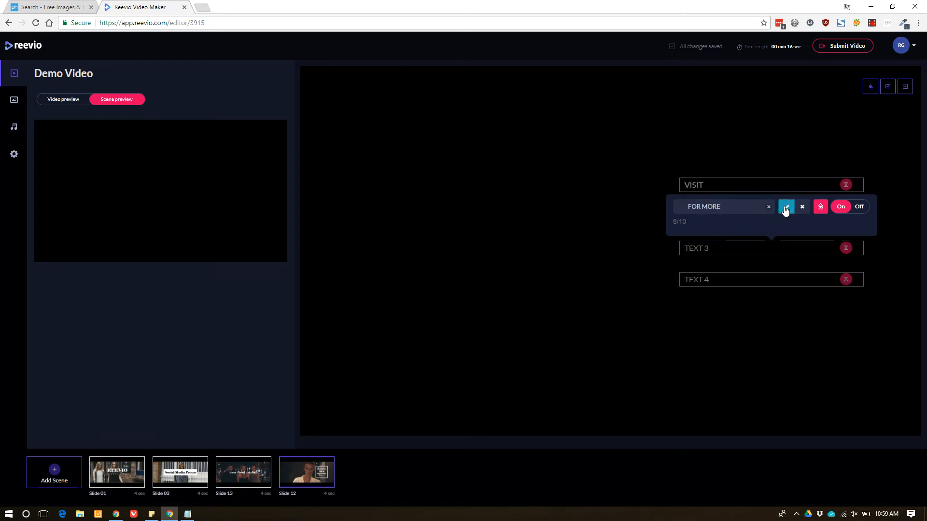
{"action": "left_click", "coordinate": [785, 208]}
{"action": "left_click", "coordinate": [747, 281]}
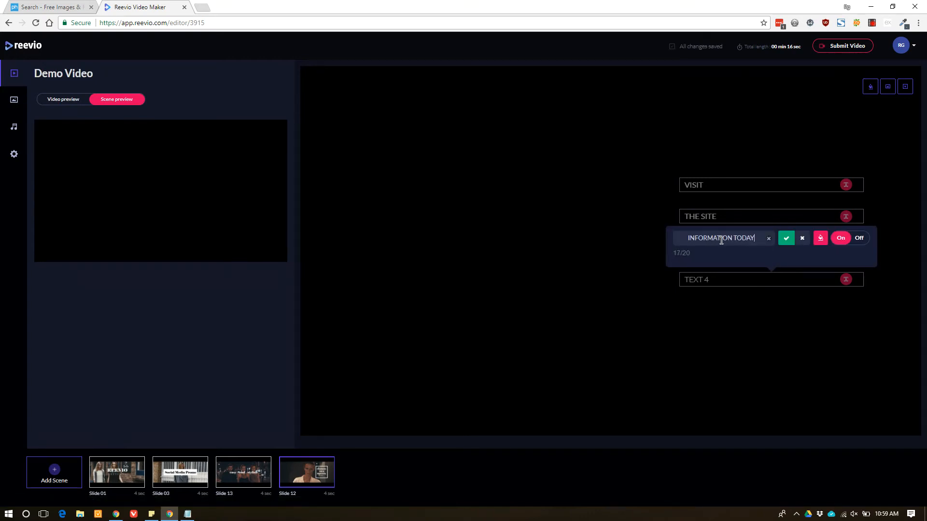
{"action": "left_click", "coordinate": [785, 238]}
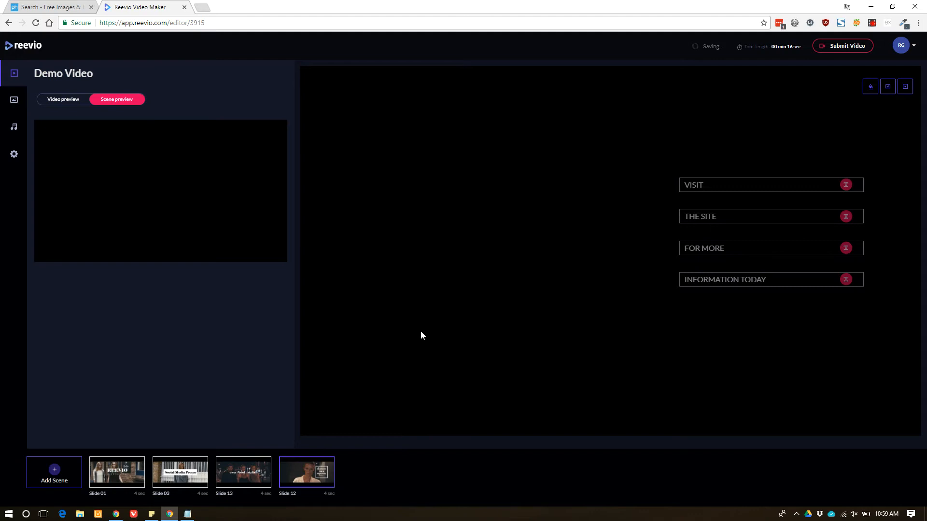
Switch to the PxHere website, browse its random free images, and search for "business"
{"action": "left_click", "coordinate": [26, 6]}
{"action": "left_click", "coordinate": [120, 4]}
{"action": "left_click", "coordinate": [48, 6]}
{"action": "scroll", "coordinate": [589, 359], "scroll_direction": "down", "scroll_amount": 7}
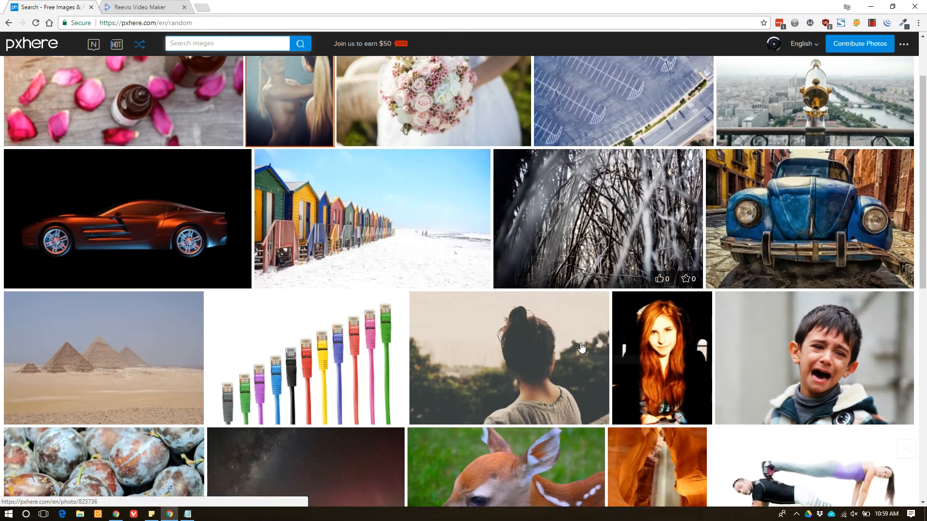
{"action": "scroll", "coordinate": [599, 367], "scroll_direction": "up", "scroll_amount": 7}
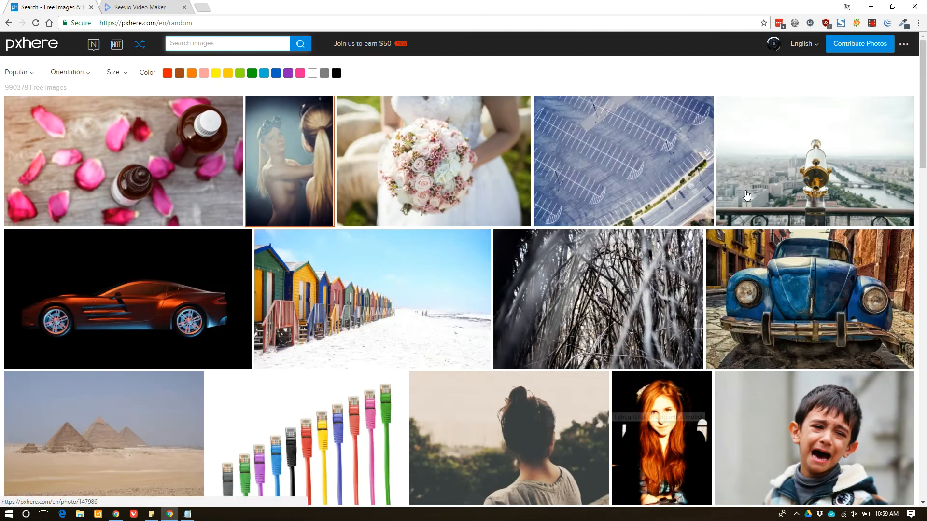
{"action": "scroll", "coordinate": [924, 116], "scroll_direction": "down", "scroll_amount": 3}
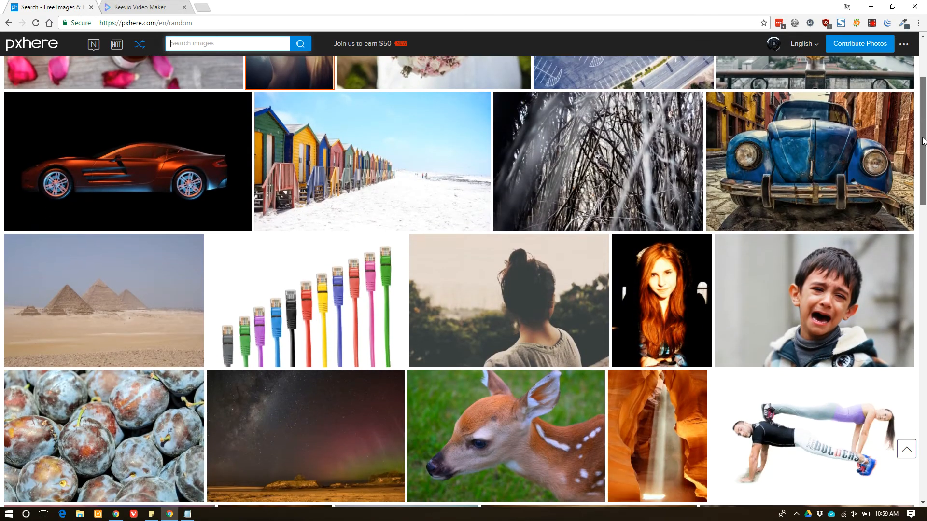
{"action": "left_click_drag", "start_coordinate": [923, 141], "coordinate": [925, 287]}
{"action": "scroll", "coordinate": [729, 375], "scroll_direction": "down", "scroll_amount": 3}
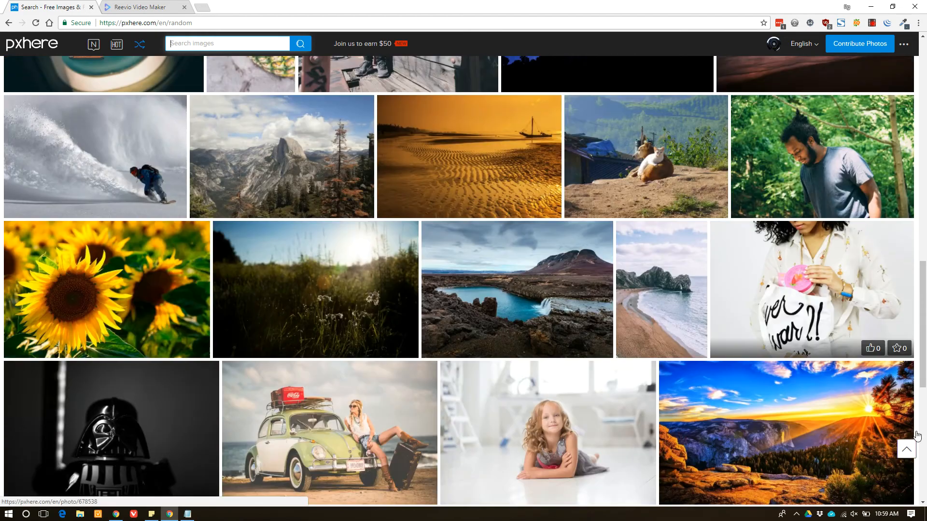
{"action": "left_click", "coordinate": [912, 454]}
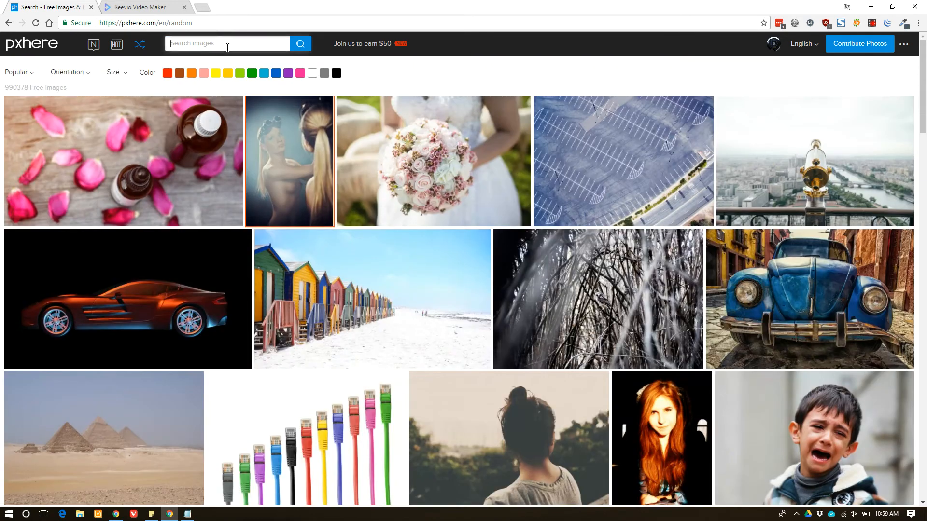
{"action": "key", "text": "Return"}
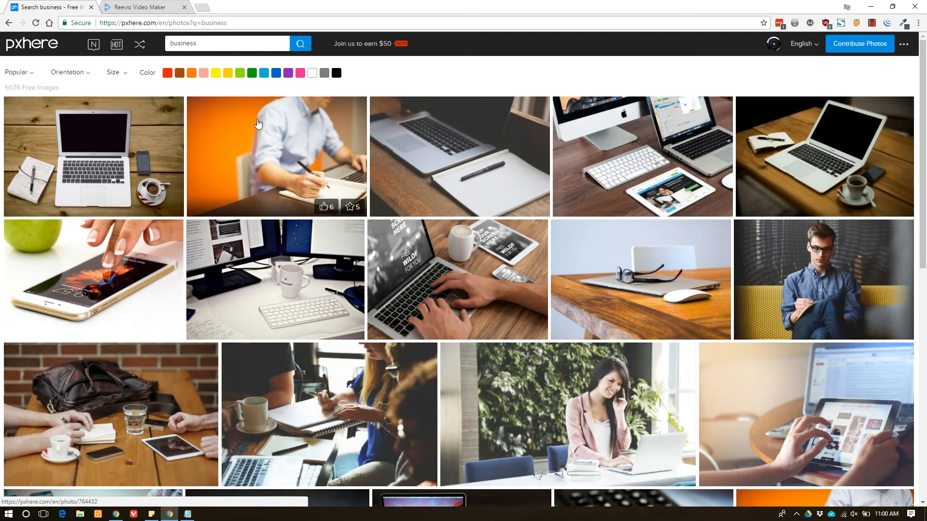
Search the free images for "entrepreneurs" and open the photo of the apple and blue notebook in a new browser tab
{"action": "double_click", "coordinate": [255, 48]}
{"action": "type", "text": "en"}
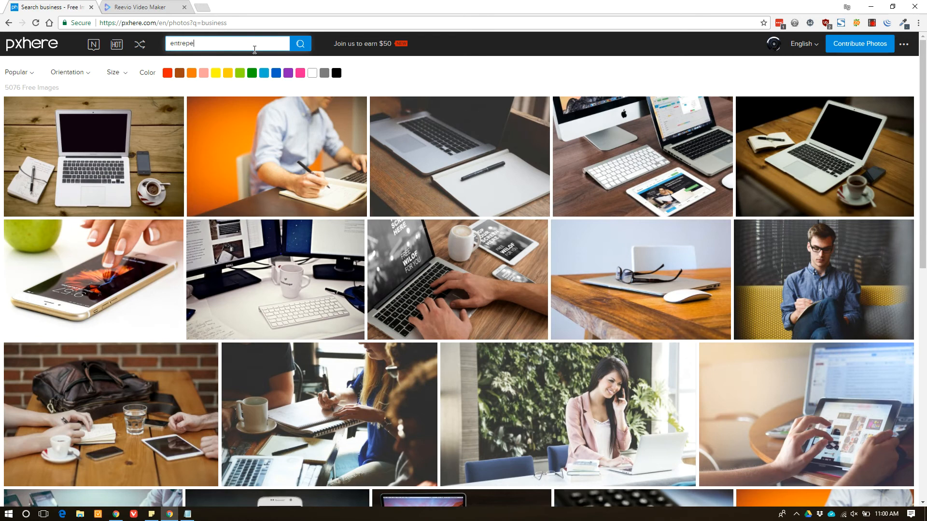
{"action": "type", "text": "trepreneurs"}
{"action": "key", "text": "Return"}
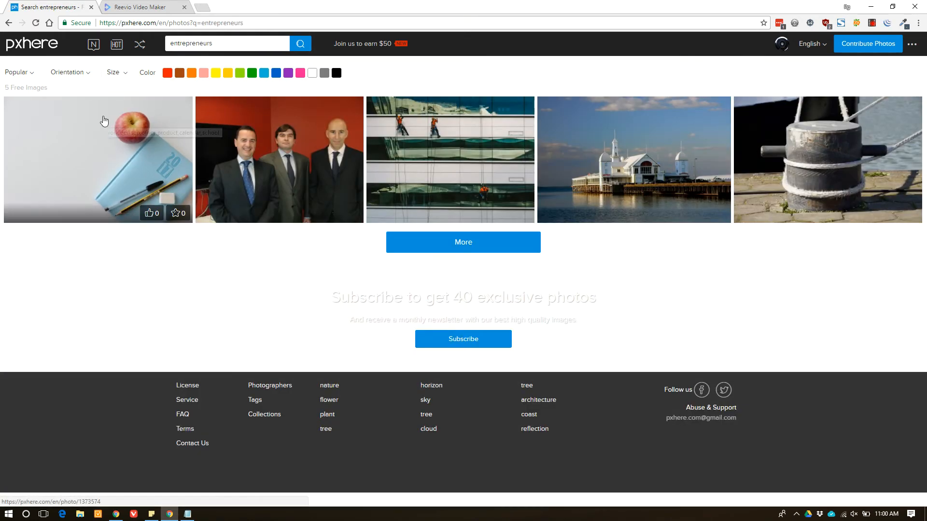
{"action": "middle_click", "coordinate": [58, 173]}
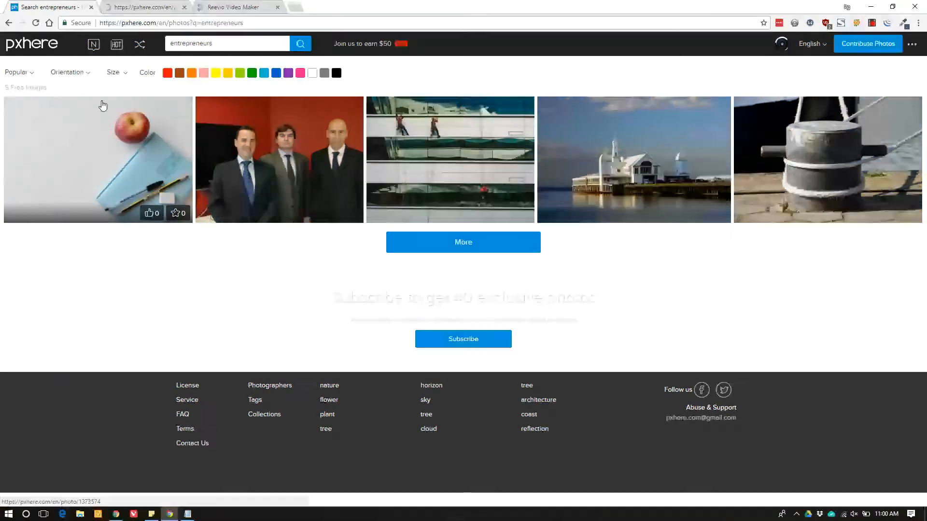
Return to the "business" results and open the photo of the woman phoning beside a laptop in a new browser tab
{"action": "left_click", "coordinate": [8, 22]}
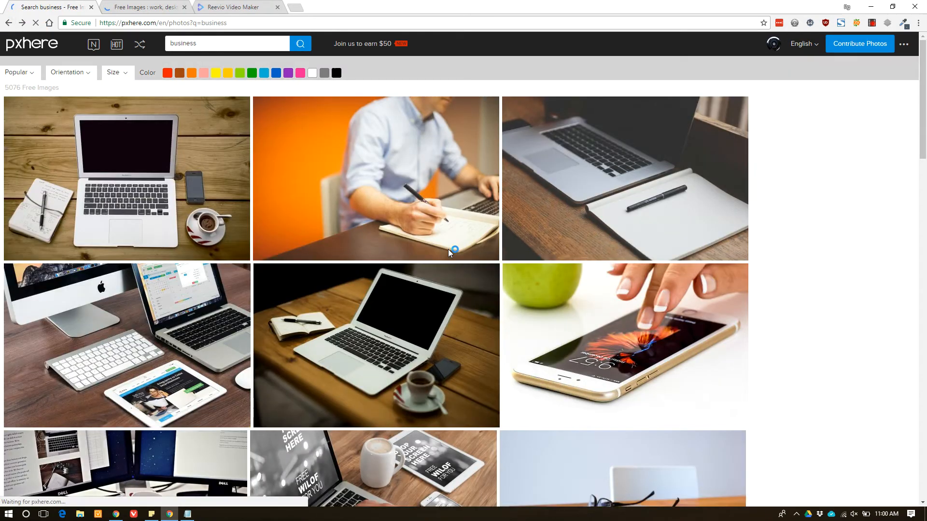
{"action": "scroll", "coordinate": [531, 289], "scroll_direction": "down", "scroll_amount": 2}
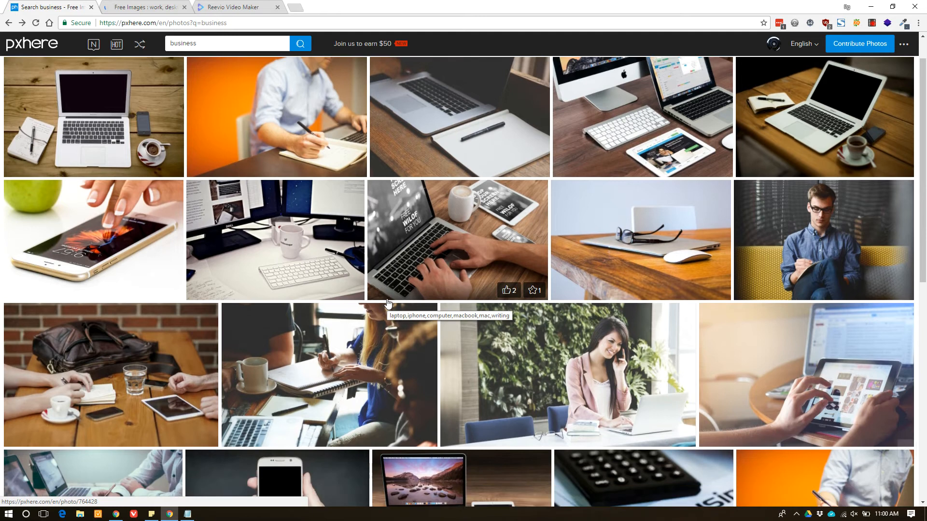
{"action": "scroll", "coordinate": [203, 261], "scroll_direction": "down", "scroll_amount": 1}
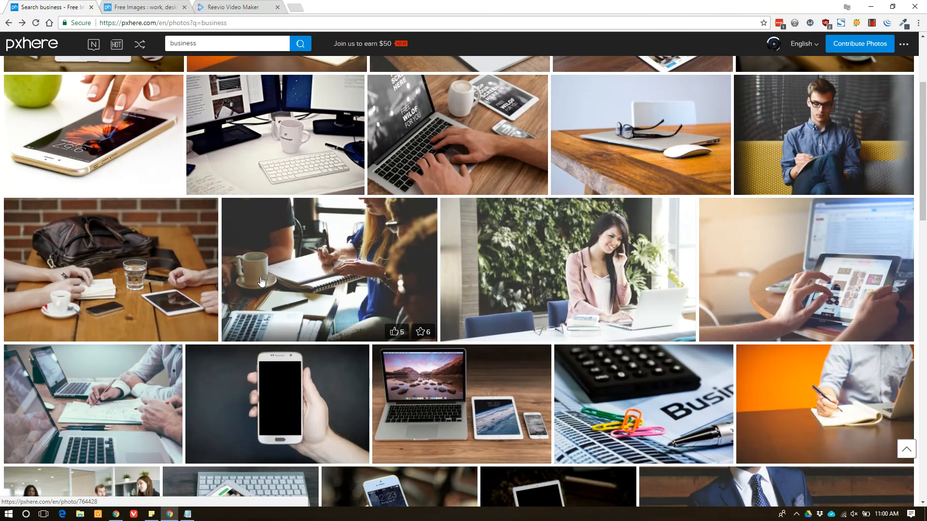
{"action": "right_click", "coordinate": [271, 265]}
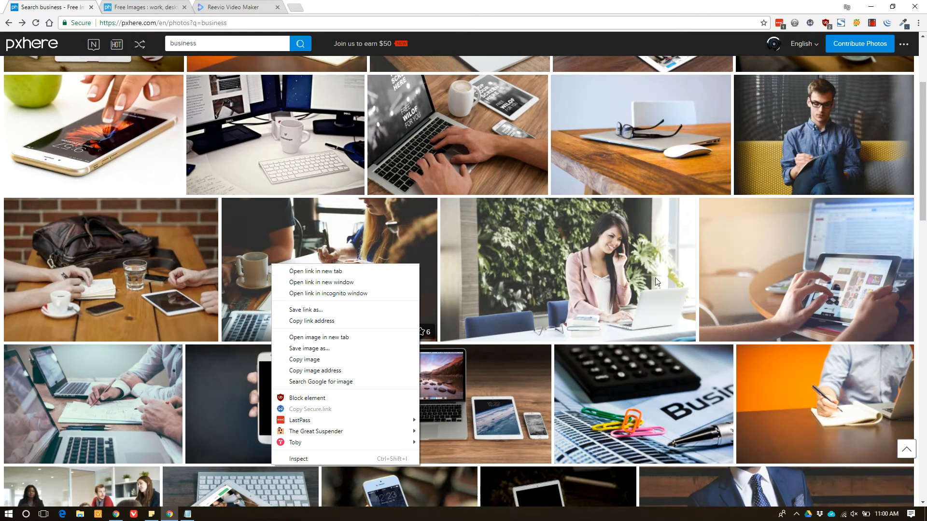
{"action": "left_click", "coordinate": [7, 142]}
{"action": "right_click", "coordinate": [583, 269]}
{"action": "left_click", "coordinate": [607, 276]}
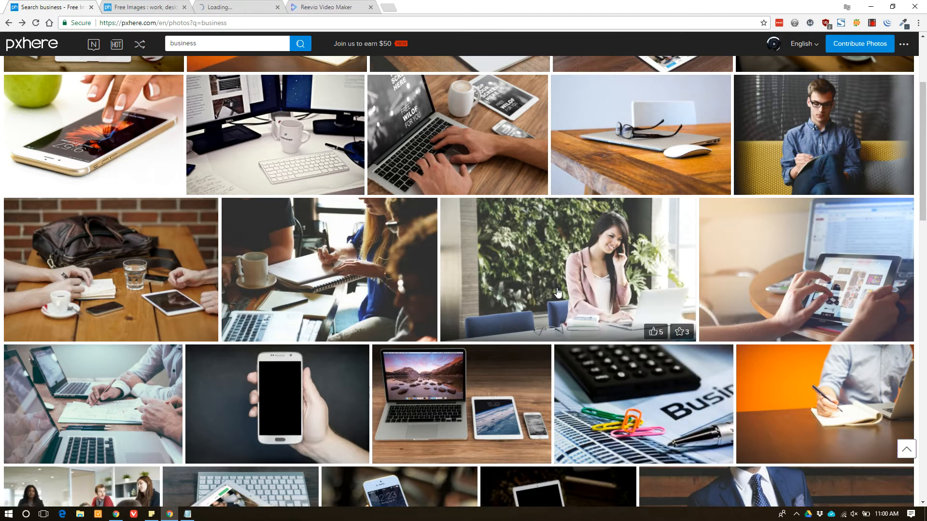
Look through the opened photo pages and return to the page of the woman phoning beside a laptop
{"action": "key", "text": "ctrl+Tab"}
{"action": "key", "text": "ctrl+Tab"}
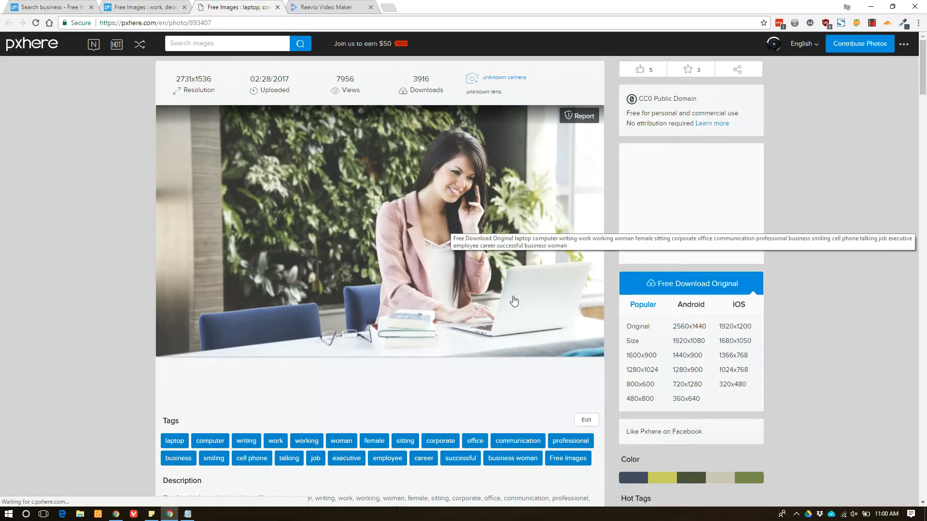
{"action": "key", "text": "ctrl+shift+Tab"}
{"action": "key", "text": "ctrl+Tab"}
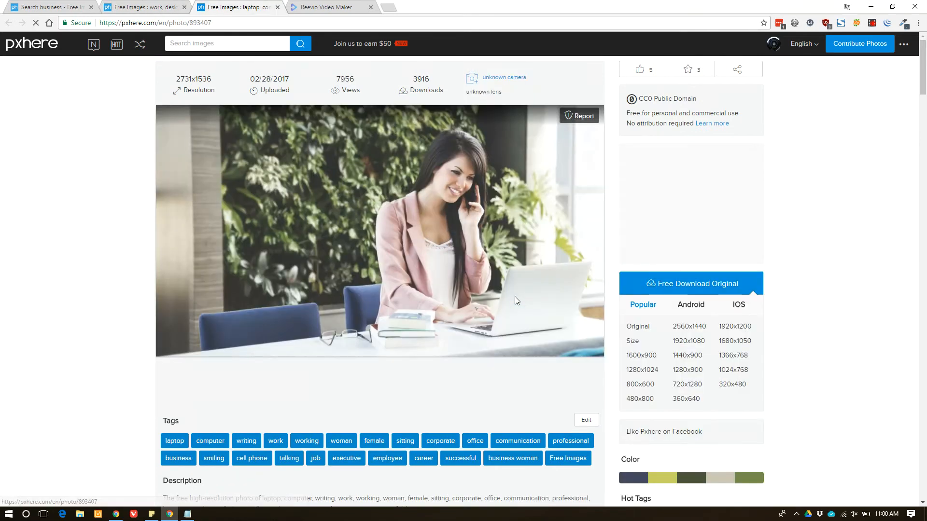
Browse further through the "business" results and open the photo of hands marking papers around a phone in a new browser tab
{"action": "key", "text": "ctrl+1"}
{"action": "scroll", "coordinate": [583, 356], "scroll_direction": "down", "scroll_amount": 1}
{"action": "scroll", "coordinate": [583, 356], "scroll_direction": "down", "scroll_amount": 3}
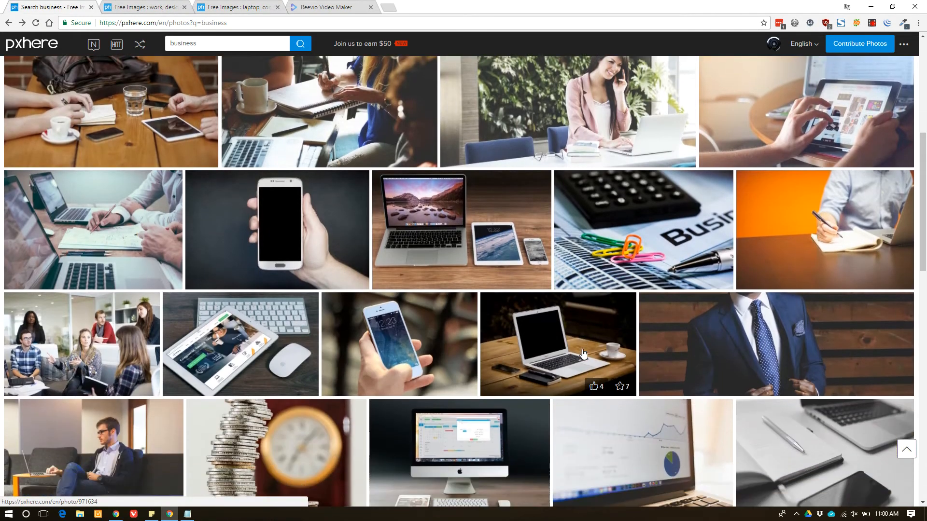
{"action": "scroll", "coordinate": [344, 296], "scroll_direction": "down", "scroll_amount": 2}
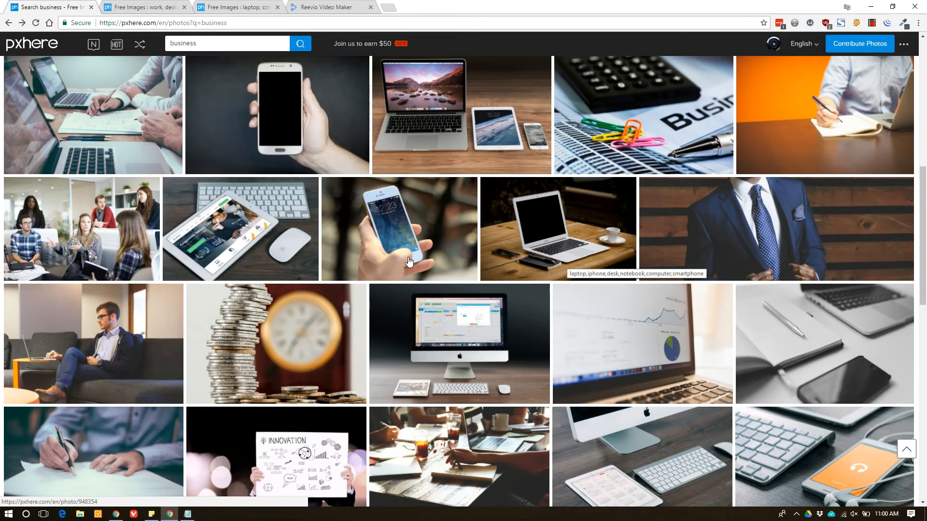
{"action": "scroll", "coordinate": [620, 324], "scroll_direction": "down", "scroll_amount": 2}
{"action": "scroll", "coordinate": [619, 322], "scroll_direction": "down", "scroll_amount": 1}
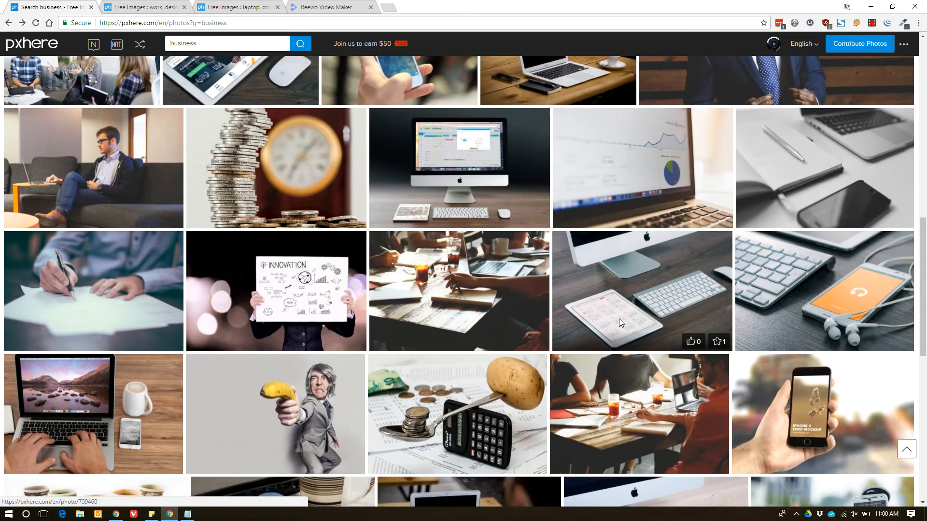
{"action": "scroll", "coordinate": [429, 338], "scroll_direction": "down", "scroll_amount": 7}
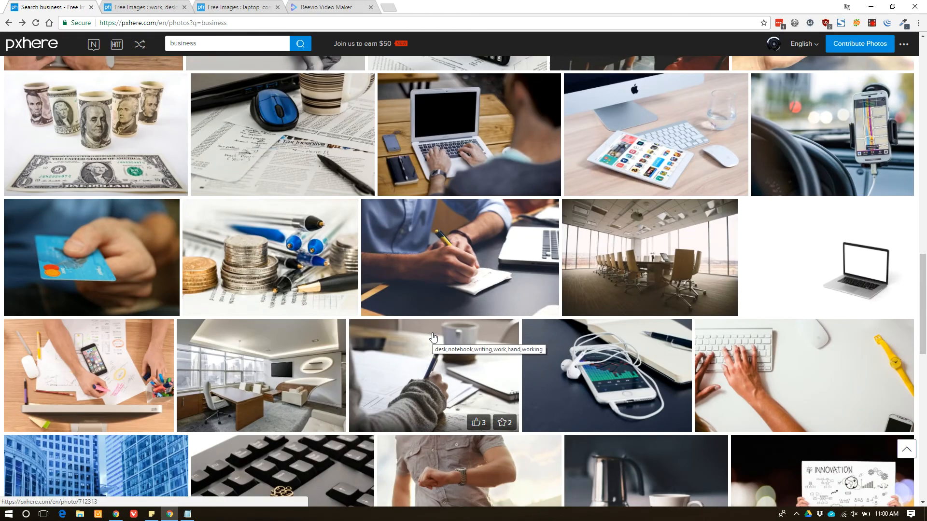
{"action": "right_click", "coordinate": [473, 252]}
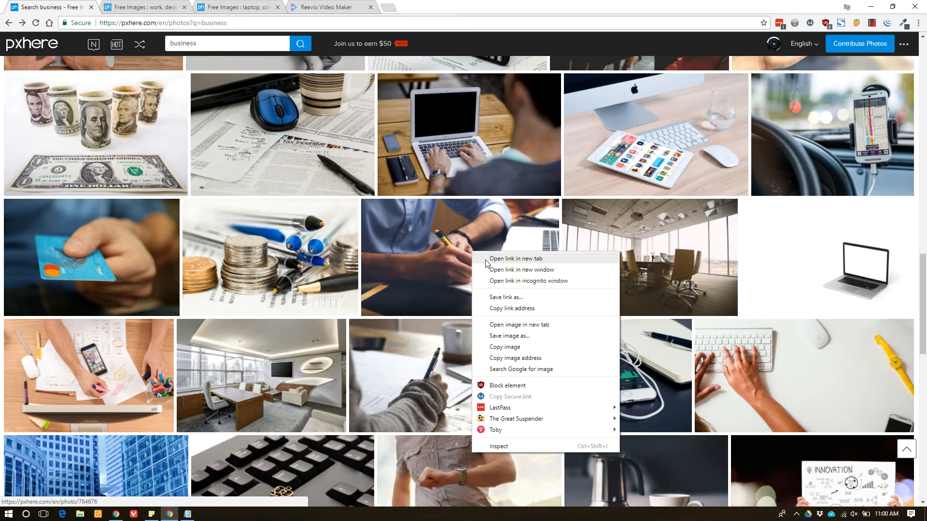
{"action": "right_click", "coordinate": [824, 366]}
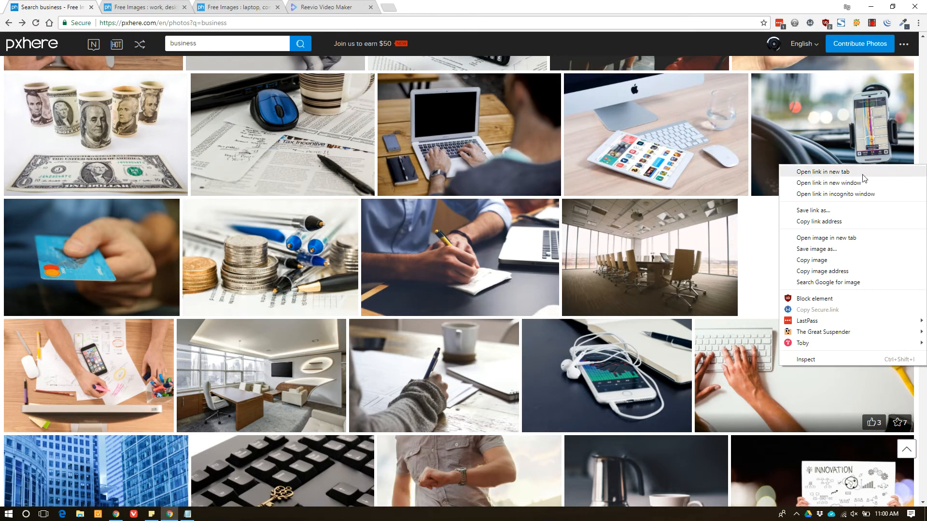
{"action": "key", "text": "Escape"}
{"action": "right_click", "coordinate": [56, 363]}
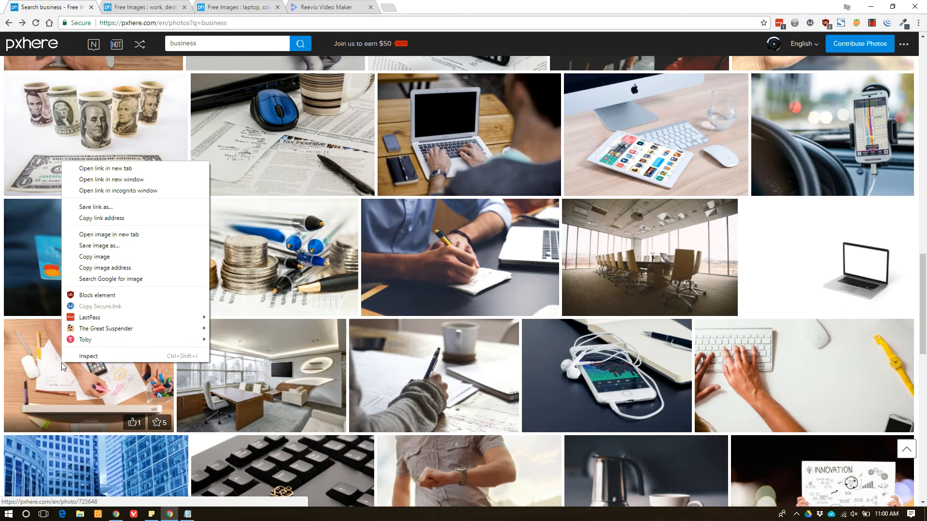
{"action": "left_click", "coordinate": [154, 169]}
Open the photo of the man checking his wristwatch in a new browser tab
{"action": "scroll", "coordinate": [499, 268], "scroll_direction": "down", "scroll_amount": 5}
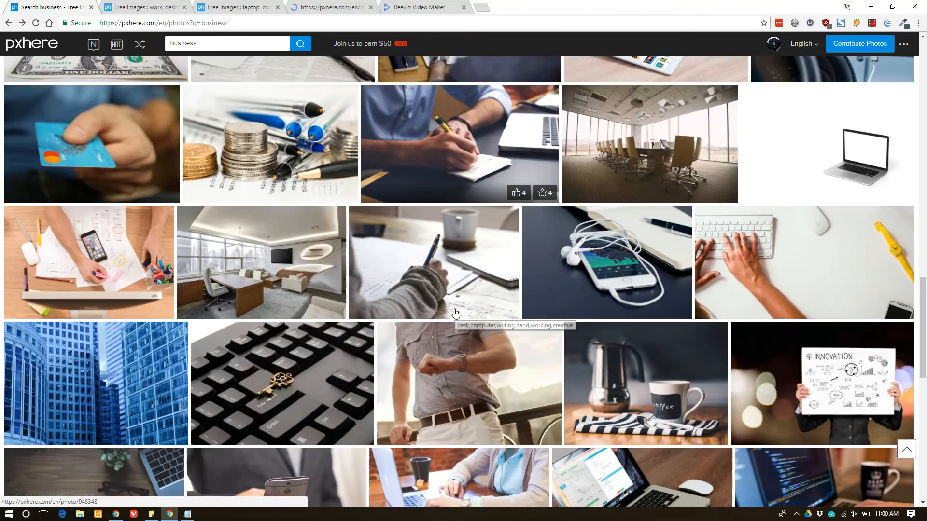
{"action": "right_click", "coordinate": [443, 248]}
{"action": "left_click", "coordinate": [470, 253]}
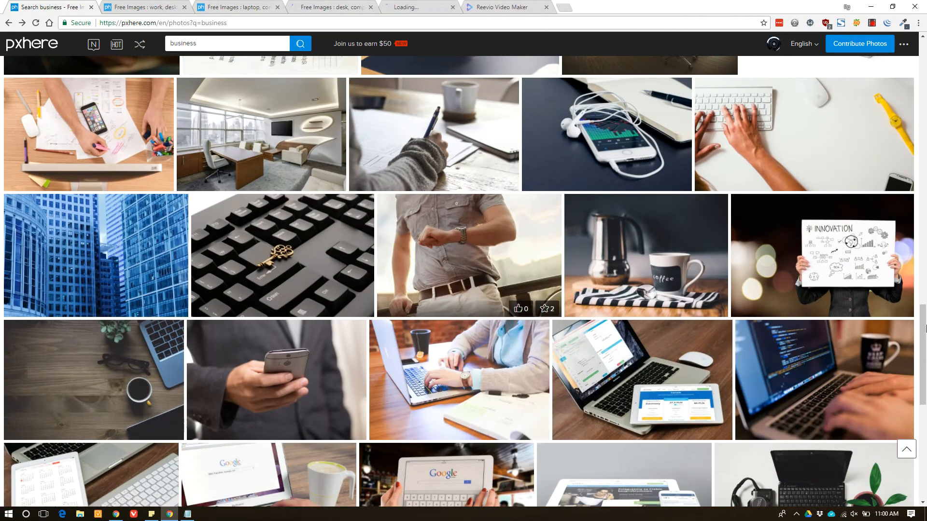
Return to the page of the apple and blue notebook photo, download it at 1920x1080, and close the page
{"action": "scroll", "coordinate": [471, 256], "scroll_direction": "up", "scroll_amount": 7}
{"action": "scroll", "coordinate": [471, 256], "scroll_direction": "up", "scroll_amount": 5}
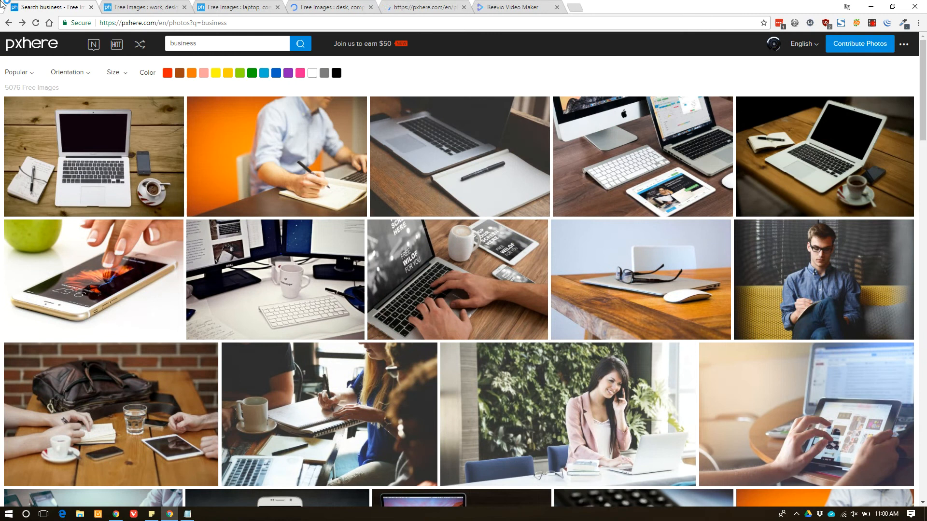
{"action": "left_click", "coordinate": [145, 6]}
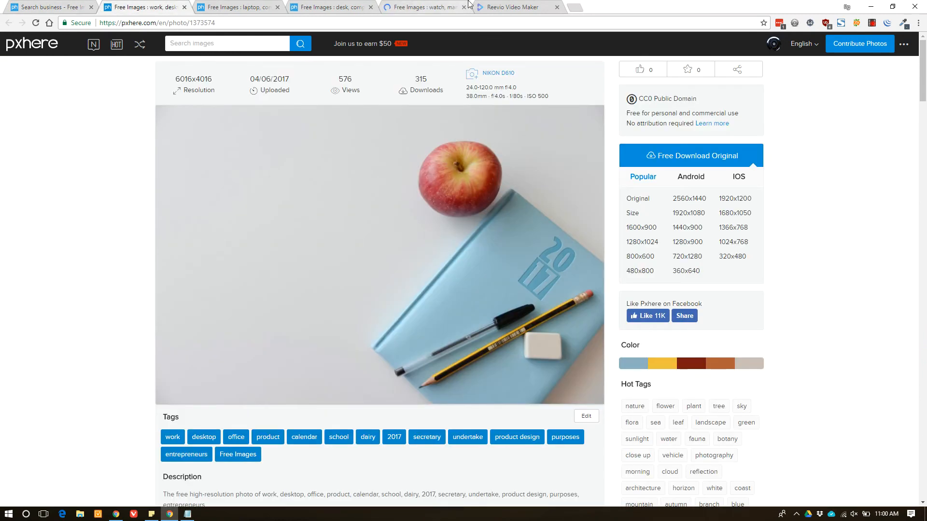
{"action": "left_click", "coordinate": [485, 5]}
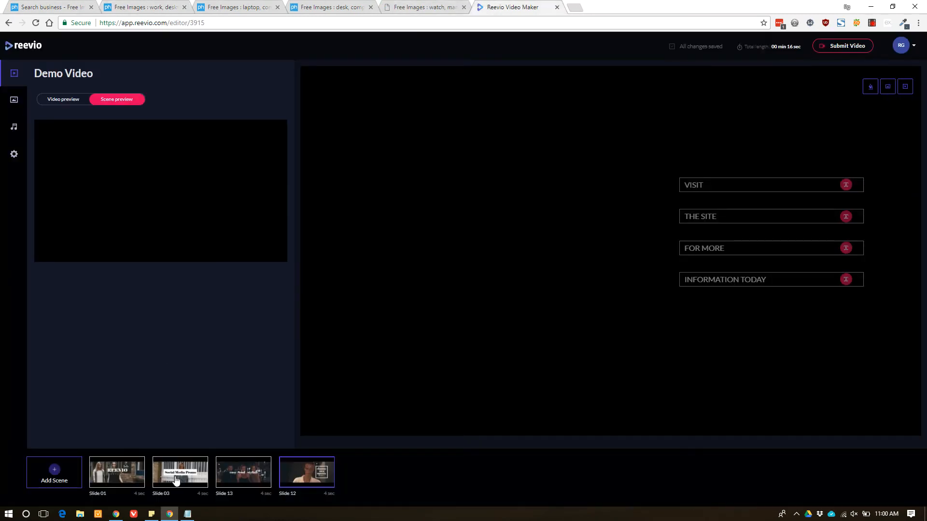
{"action": "left_click", "coordinate": [164, 5]}
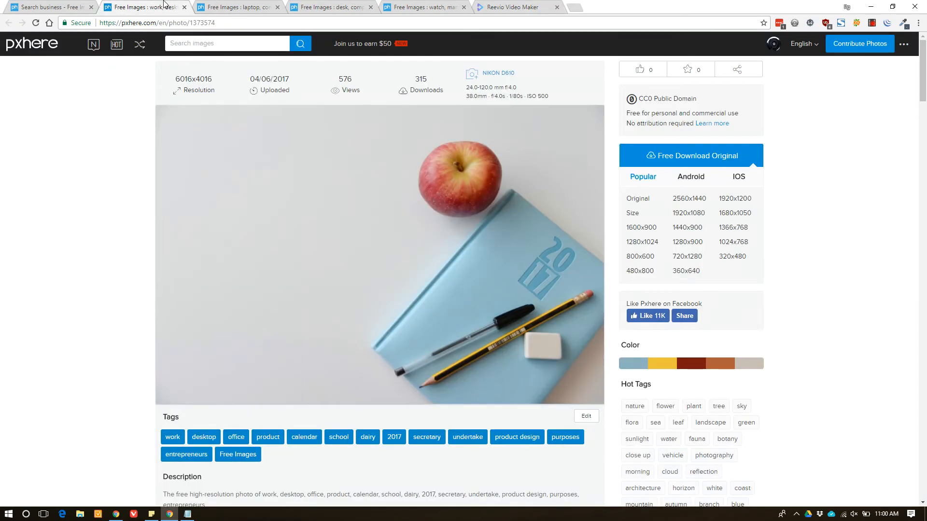
{"action": "left_click", "coordinate": [684, 215]}
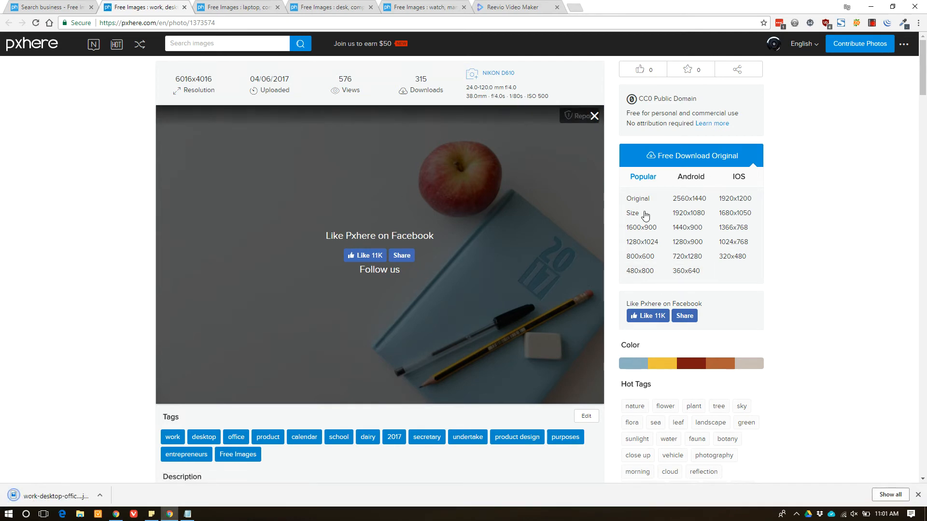
{"action": "key", "text": "ctrl+w"}
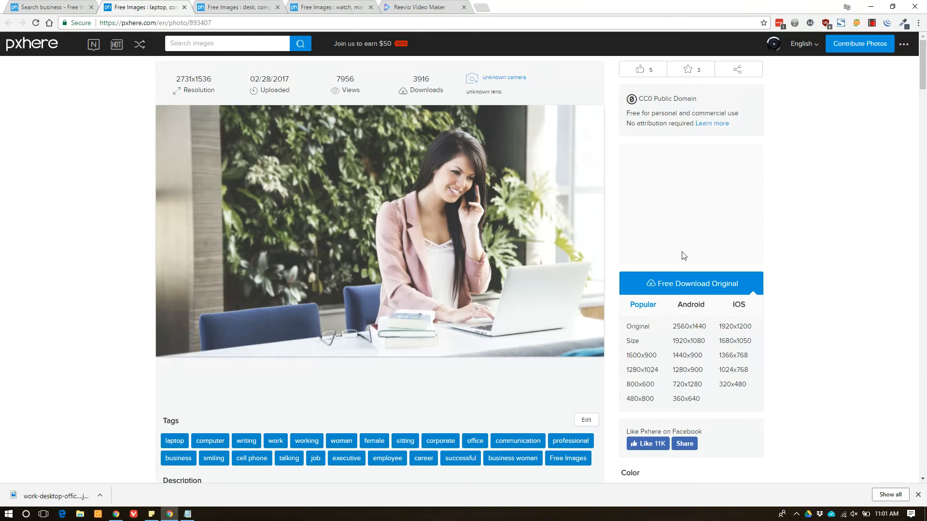
Download the phoning woman, desk papers and wristwatch photos at 1920x1080 each, closing every photo page after its download
{"action": "left_click", "coordinate": [690, 343]}
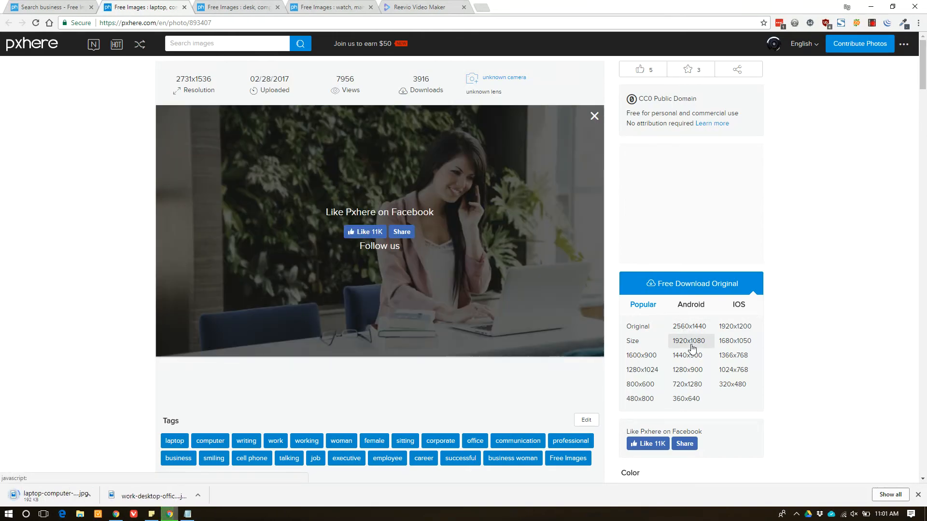
{"action": "key", "text": "ctrl+w"}
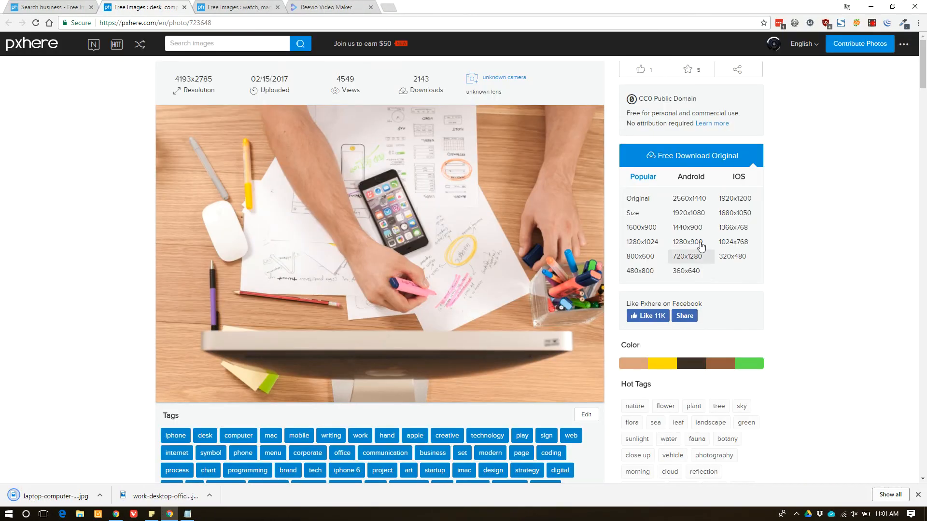
{"action": "left_click", "coordinate": [698, 216]}
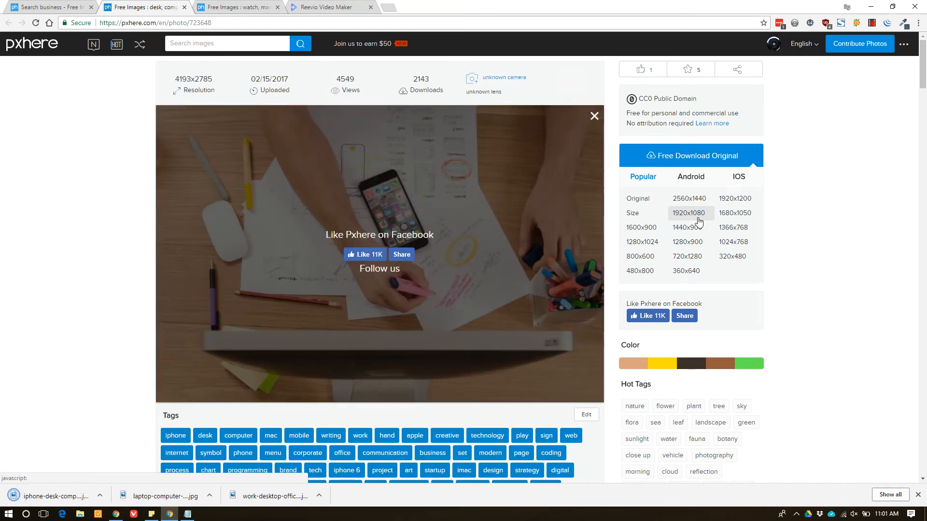
{"action": "key", "text": "ctrl+w"}
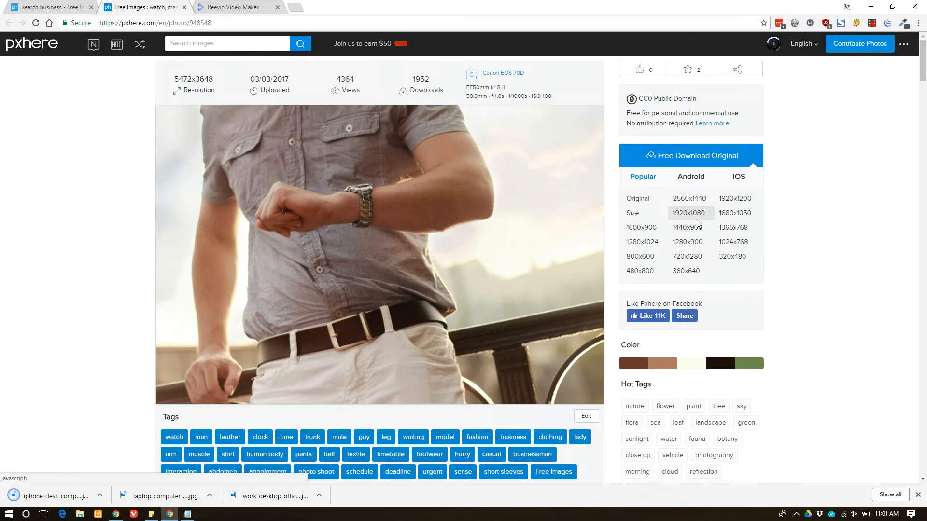
{"action": "left_click", "coordinate": [696, 221]}
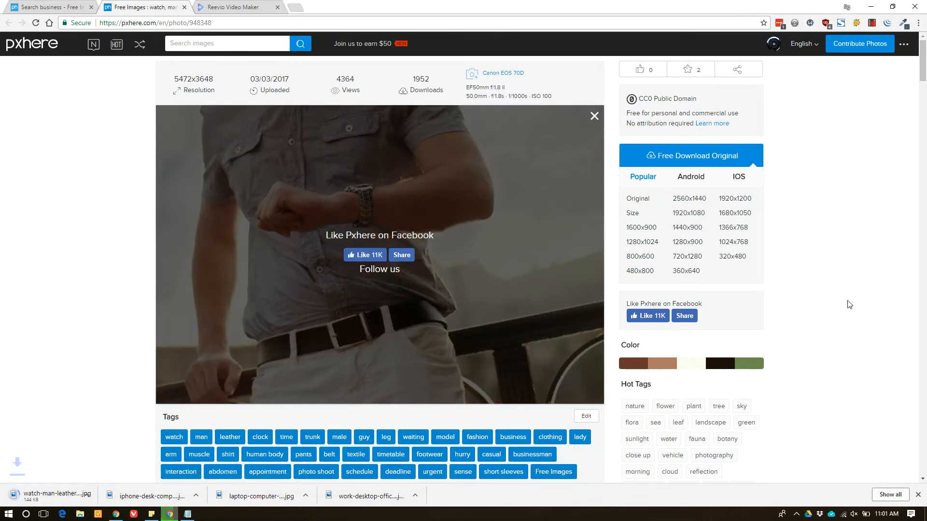
{"action": "key", "text": "ctrl+w"}
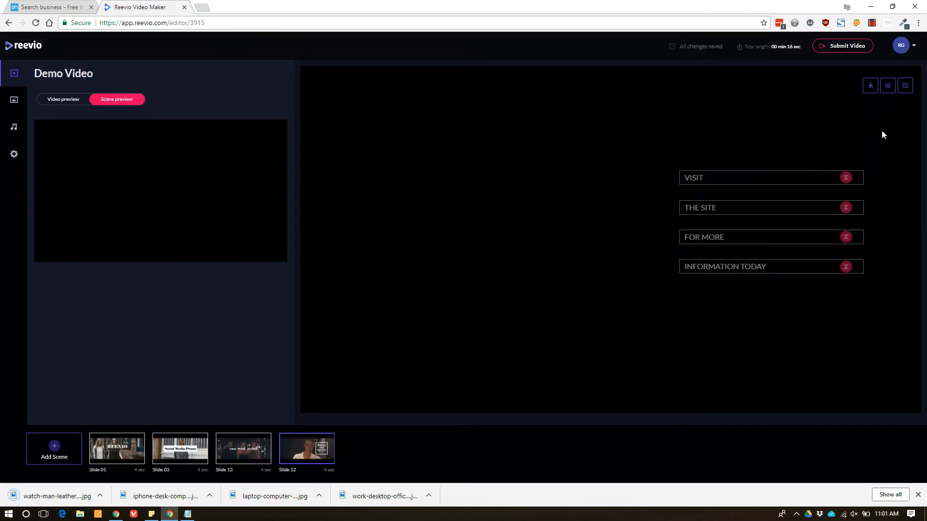
{"action": "left_click", "coordinate": [872, 24]}
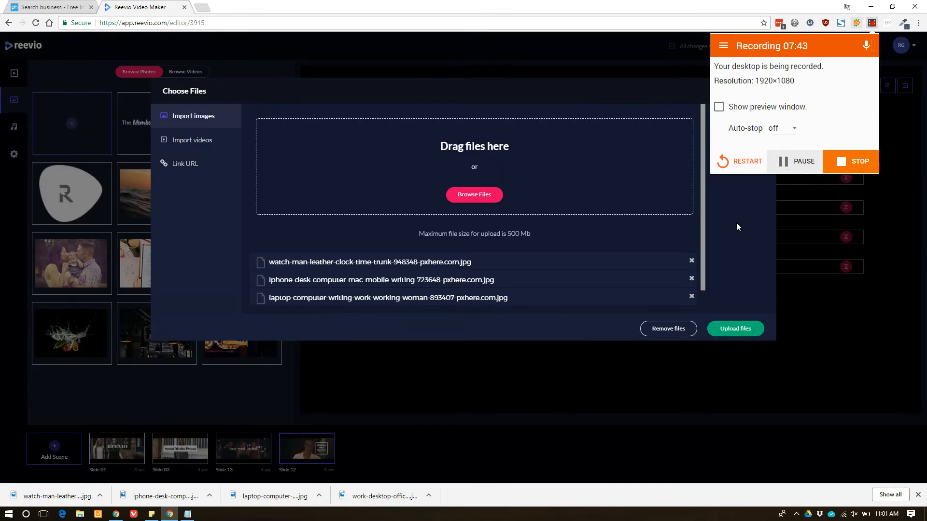
{"action": "left_click", "coordinate": [734, 231]}
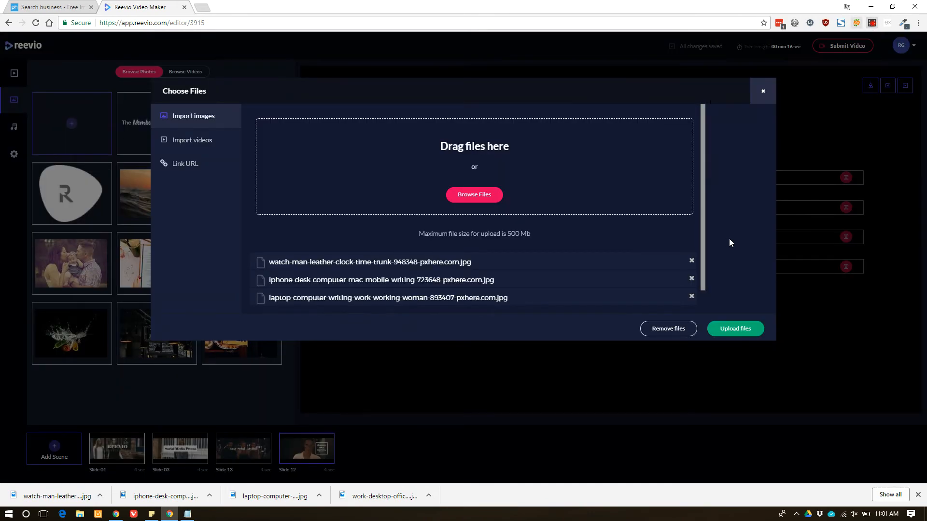
Review the four PxHere photos queued for import in Reevio, upload them, and close the file chooser
{"action": "scroll", "coordinate": [656, 233], "scroll_direction": "down", "scroll_amount": 1}
{"action": "scroll", "coordinate": [630, 232], "scroll_direction": "up", "scroll_amount": 1}
{"action": "scroll", "coordinate": [675, 275], "scroll_direction": "down", "scroll_amount": 1}
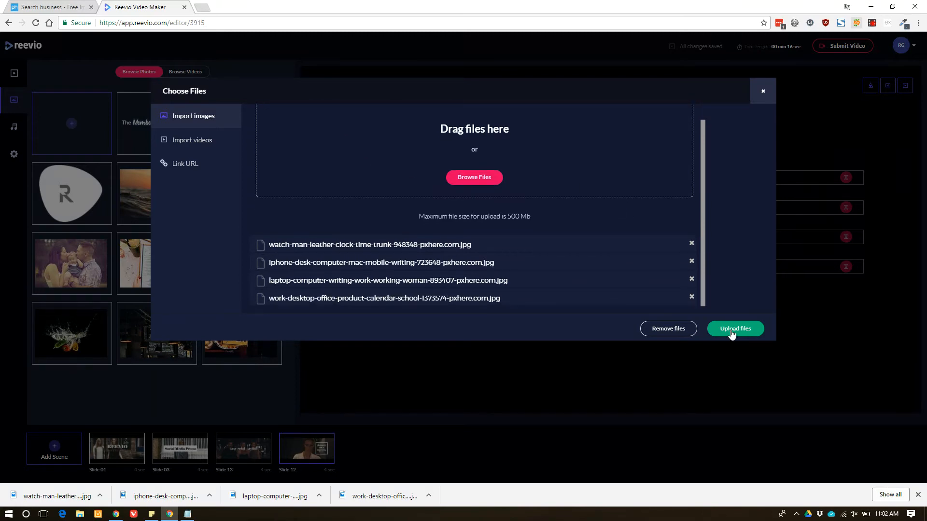
{"action": "left_click", "coordinate": [731, 330]}
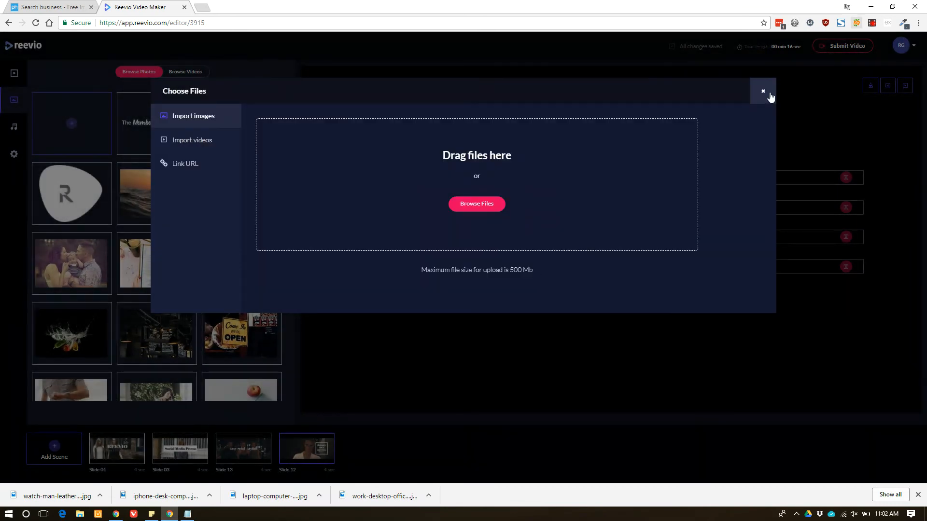
{"action": "left_click", "coordinate": [766, 93]}
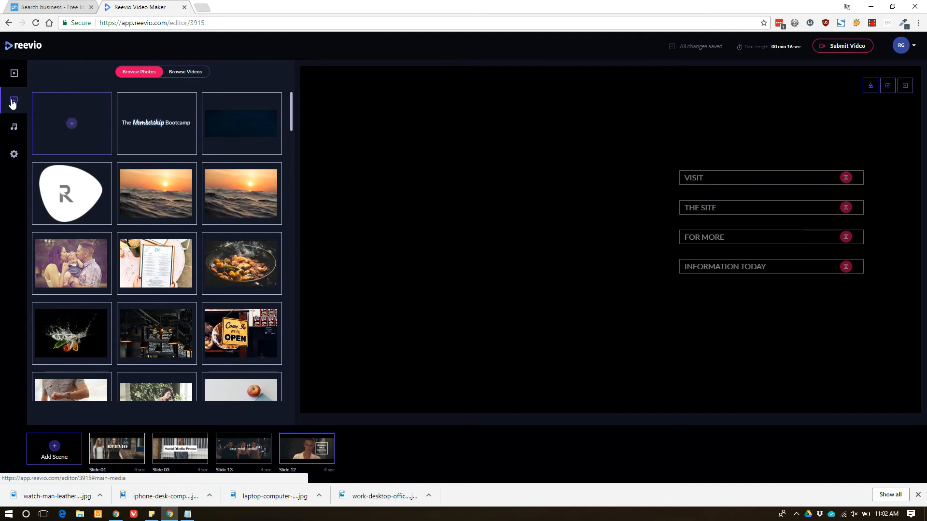
Reopen and close the image import dialog, and look for the uploaded photos at the end of the media library
{"action": "left_click", "coordinate": [56, 120]}
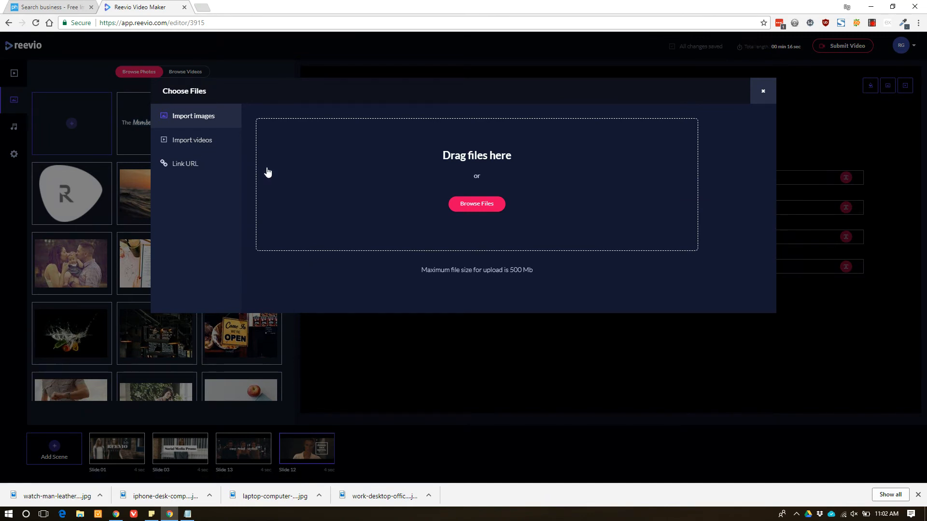
{"action": "left_click", "coordinate": [762, 93]}
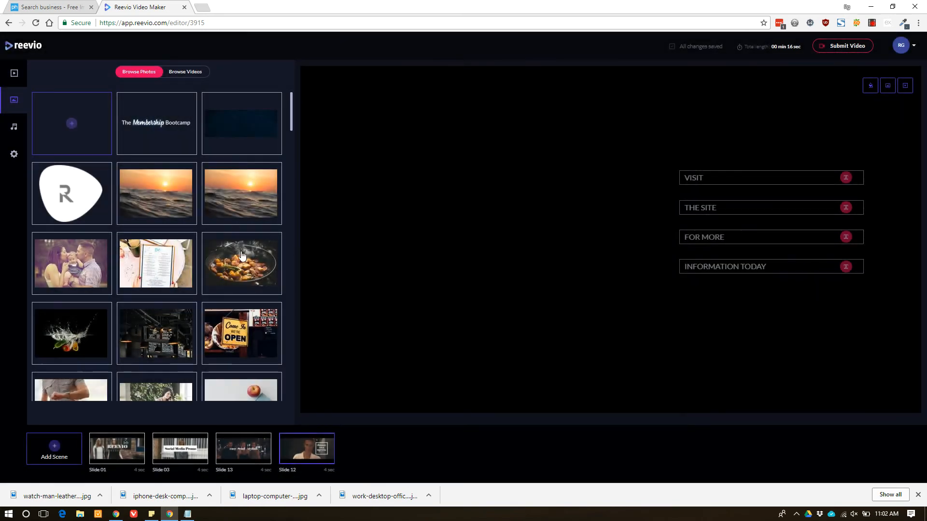
{"action": "scroll", "coordinate": [227, 249], "scroll_direction": "down", "scroll_amount": 3}
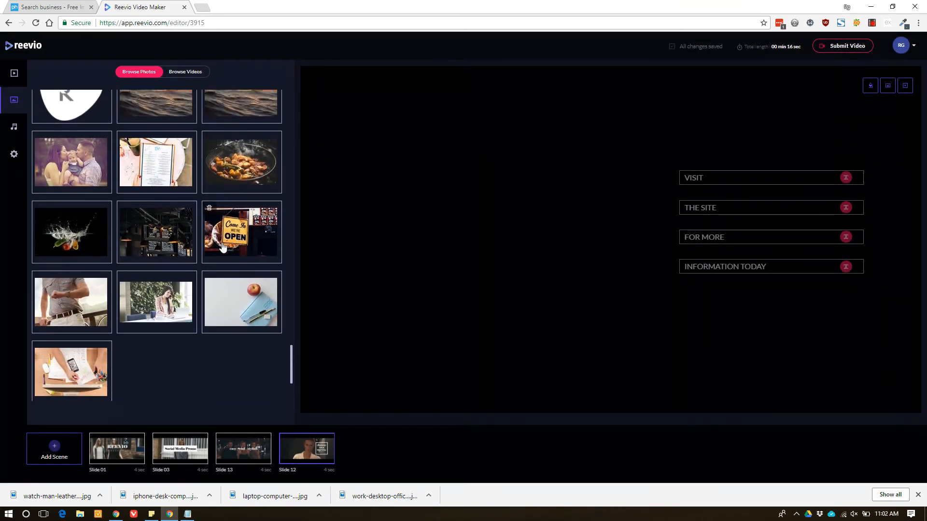
Set the uploaded apple and blue notebook photo as the Slide 01 image, cropped lower around the notebook and pens
{"action": "left_click", "coordinate": [115, 448]}
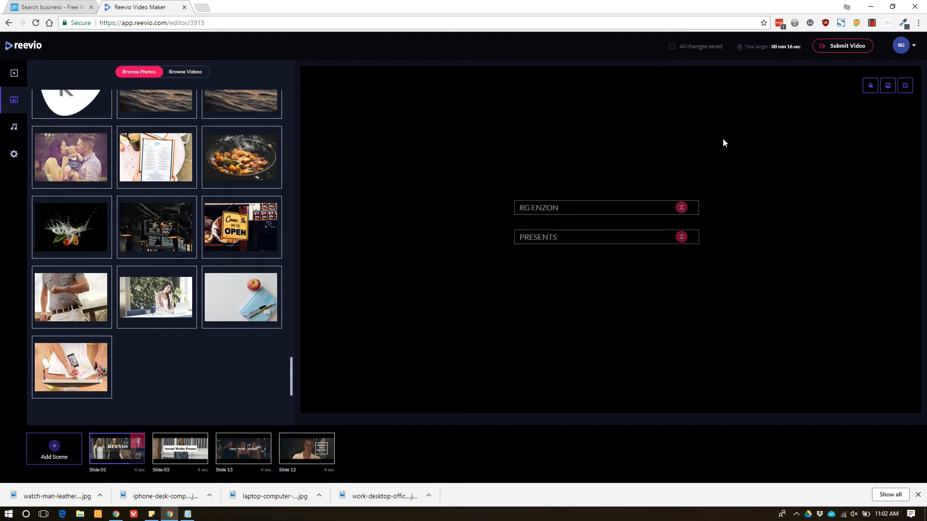
{"action": "left_click", "coordinate": [887, 90]}
{"action": "left_click", "coordinate": [102, 56]}
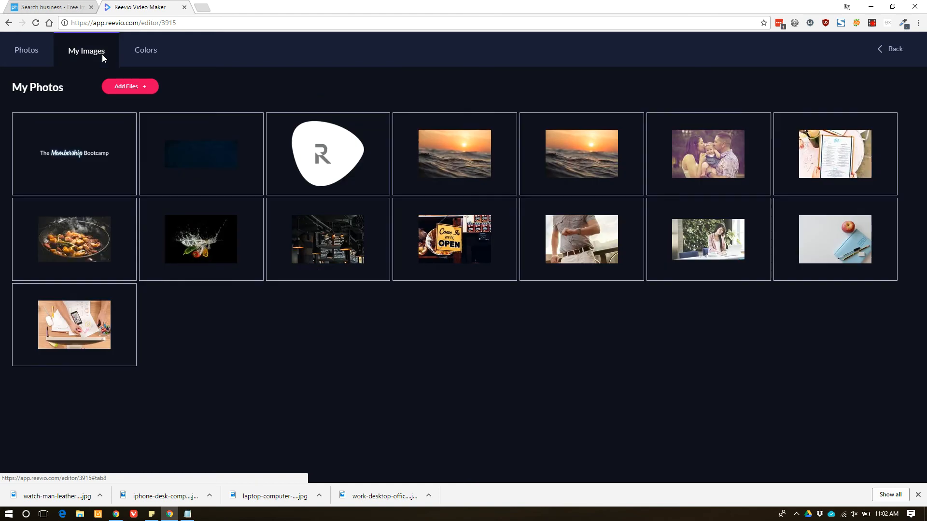
{"action": "left_click", "coordinate": [51, 53]}
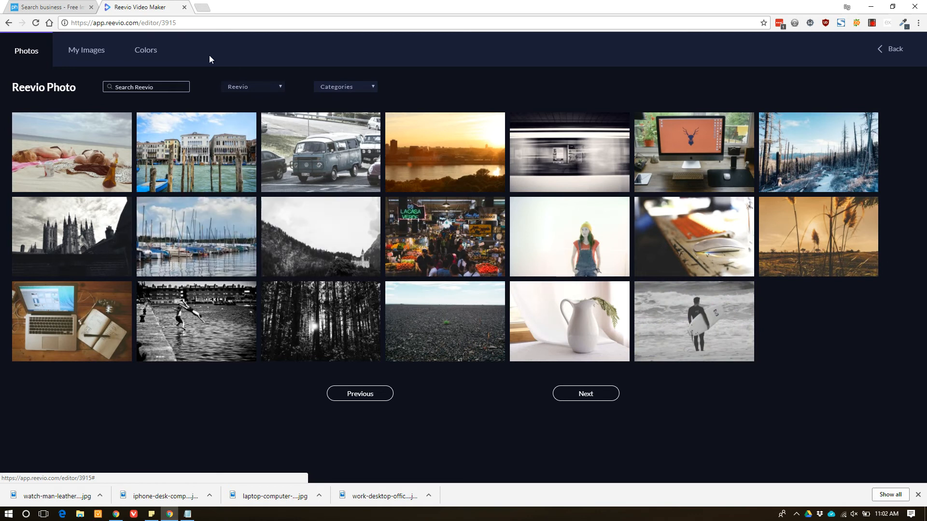
{"action": "left_click", "coordinate": [100, 53]}
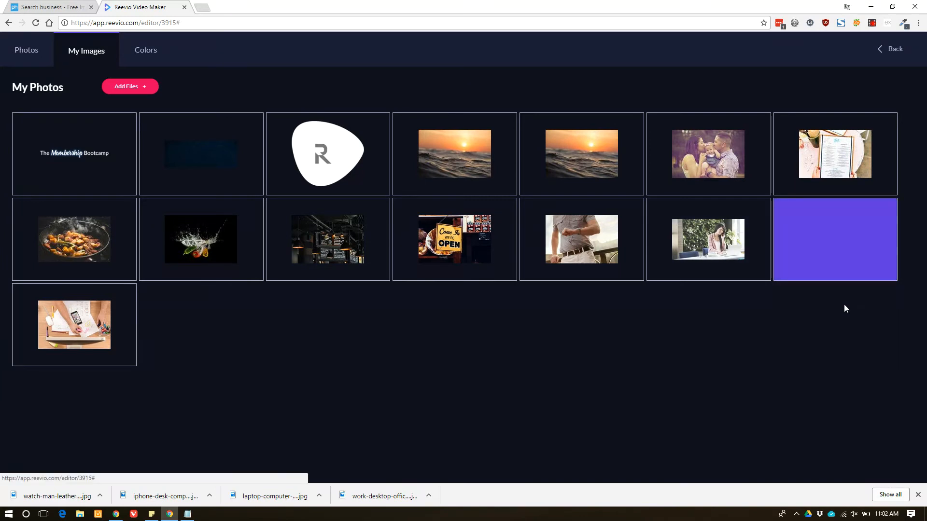
{"action": "left_click", "coordinate": [835, 249]}
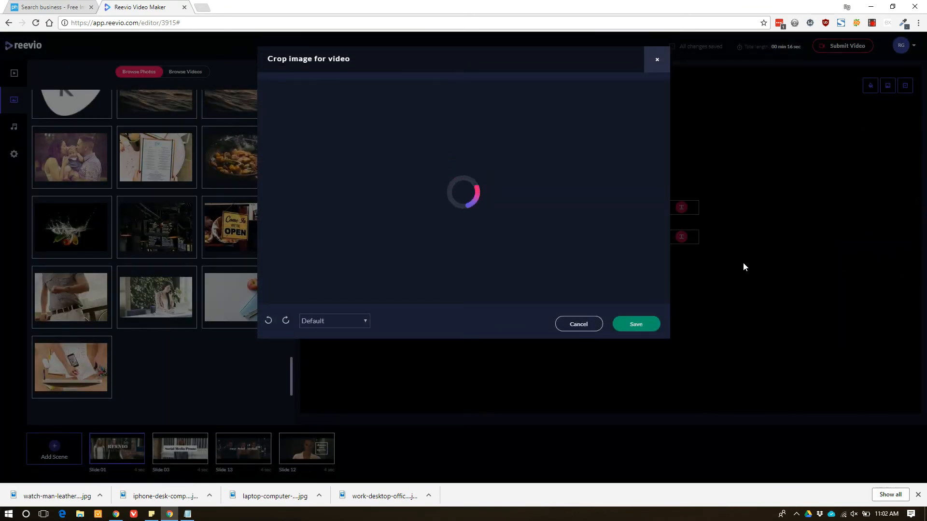
{"action": "left_click_drag", "start_coordinate": [508, 189], "coordinate": [505, 223]}
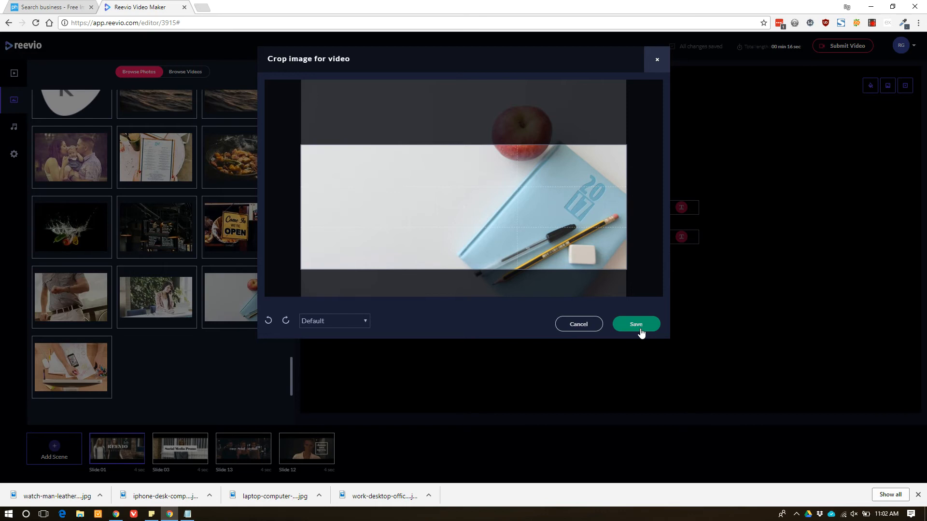
{"action": "left_click_drag", "start_coordinate": [588, 235], "coordinate": [584, 237]}
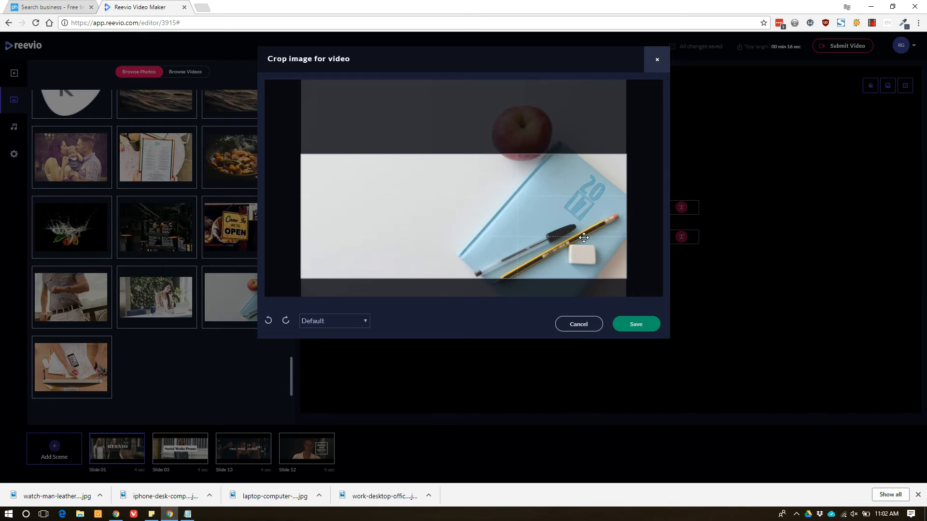
{"action": "left_click", "coordinate": [647, 324]}
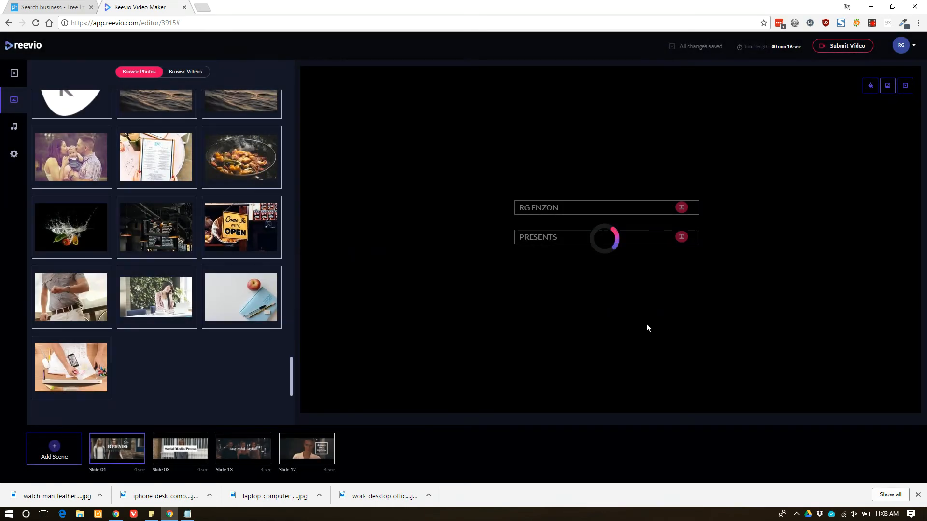
Set the uploaded phoning woman photo as the Slide 03 image, zoomed out and cropped around the woman and laptop
{"action": "mouse_move", "coordinate": [170, 464]}
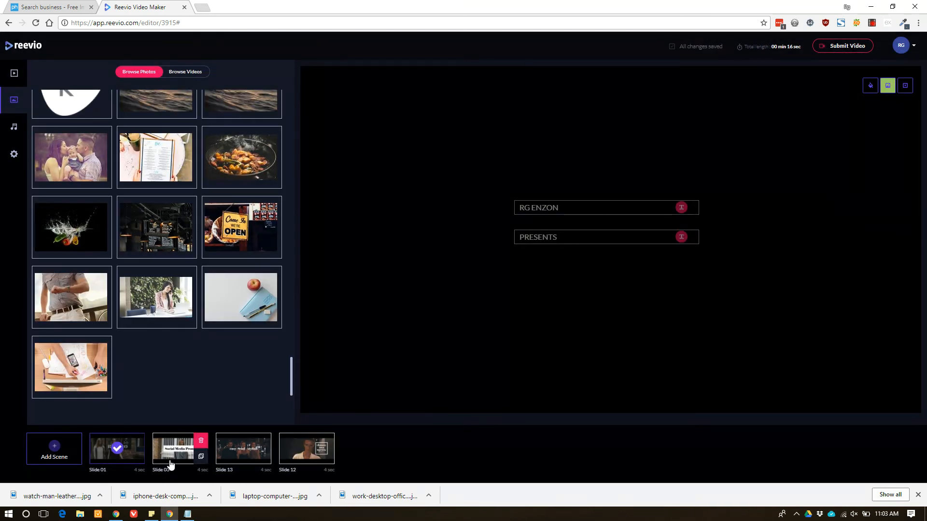
{"action": "left_click", "coordinate": [171, 464]}
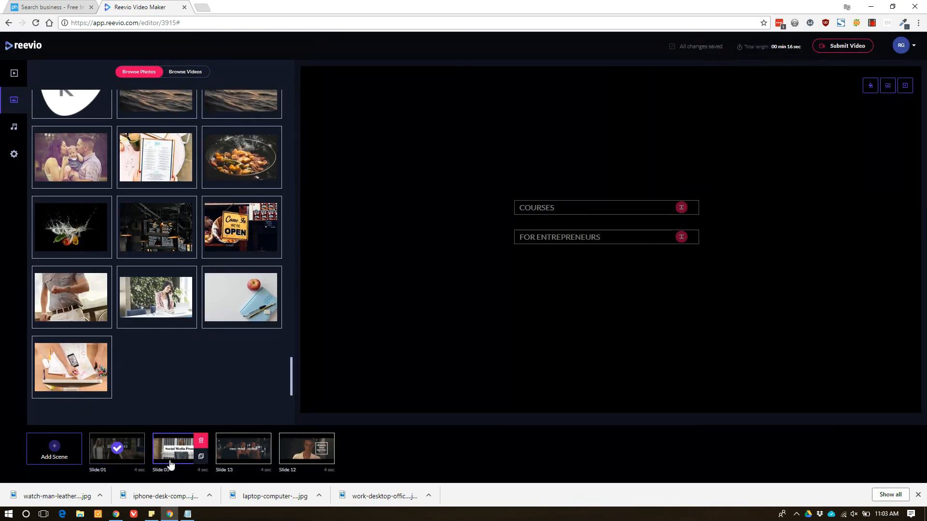
{"action": "left_click", "coordinate": [887, 86]}
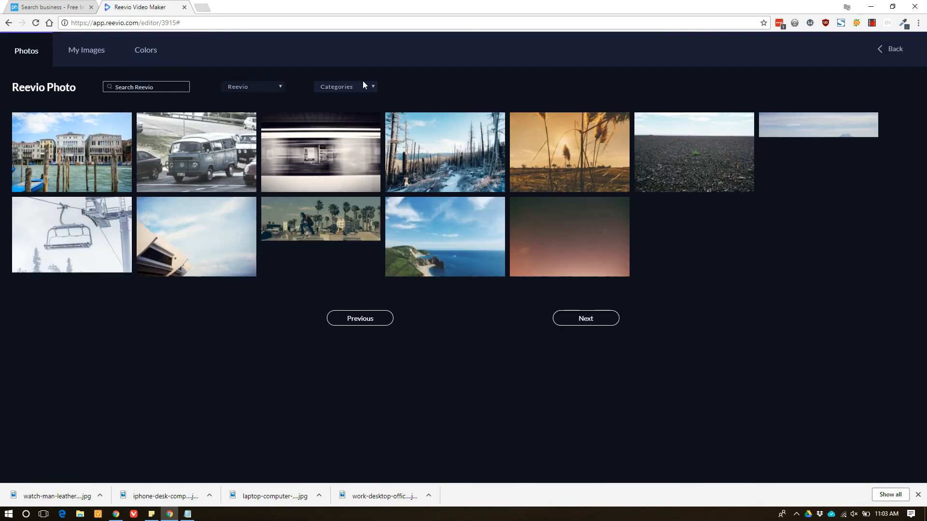
{"action": "left_click", "coordinate": [112, 57]}
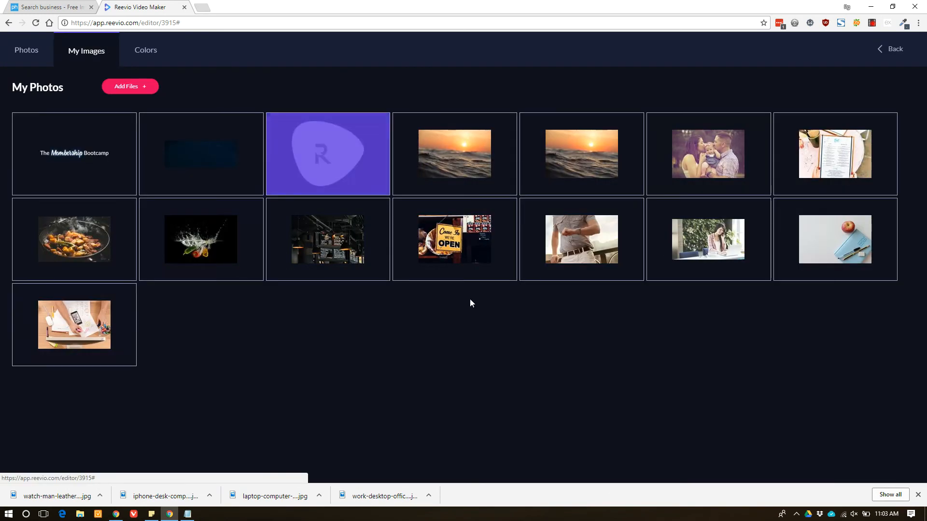
{"action": "mouse_move", "coordinate": [723, 257]}
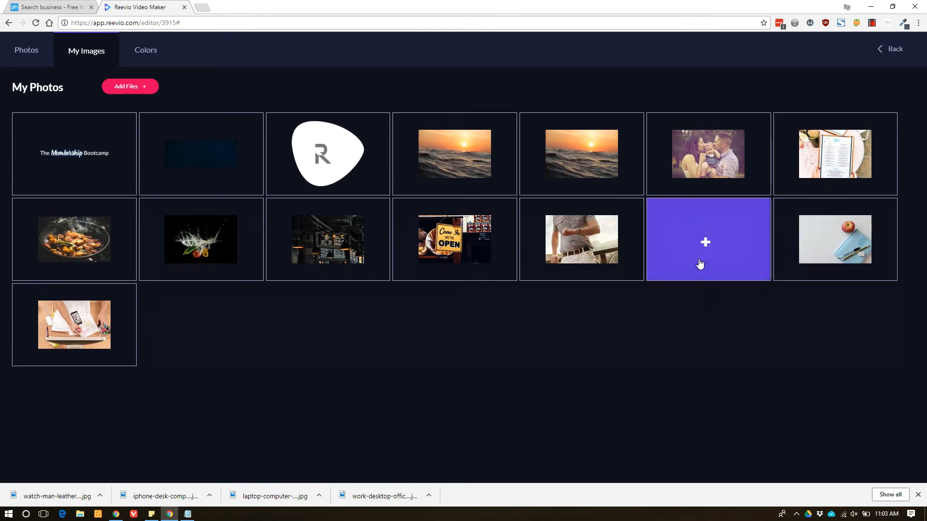
{"action": "mouse_move", "coordinate": [709, 242]}
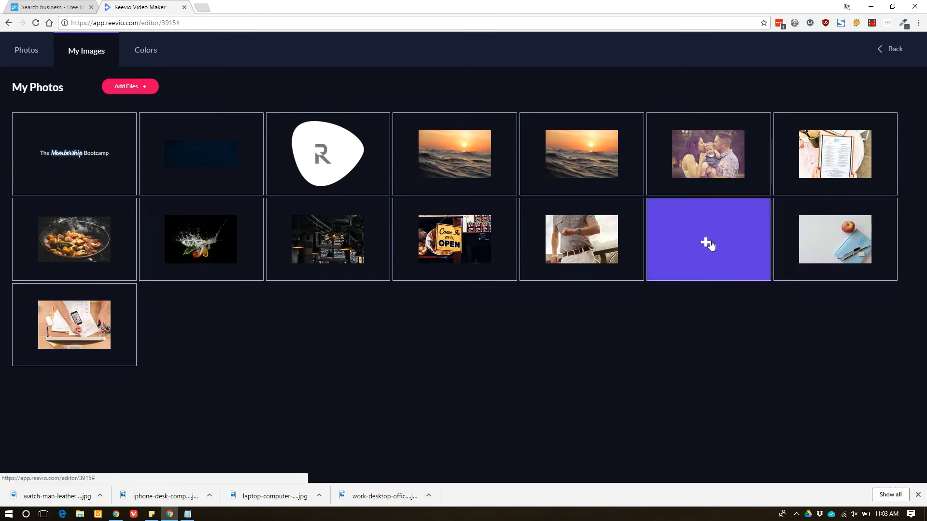
{"action": "left_click", "coordinate": [705, 244]}
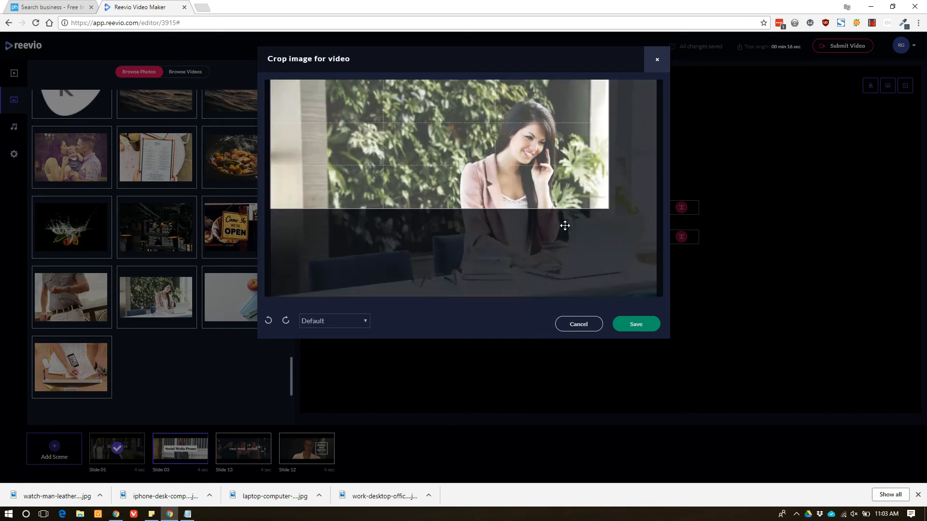
{"action": "left_click_drag", "start_coordinate": [490, 179], "coordinate": [457, 193]}
{"action": "scroll", "coordinate": [425, 218], "scroll_direction": "down", "scroll_amount": 2}
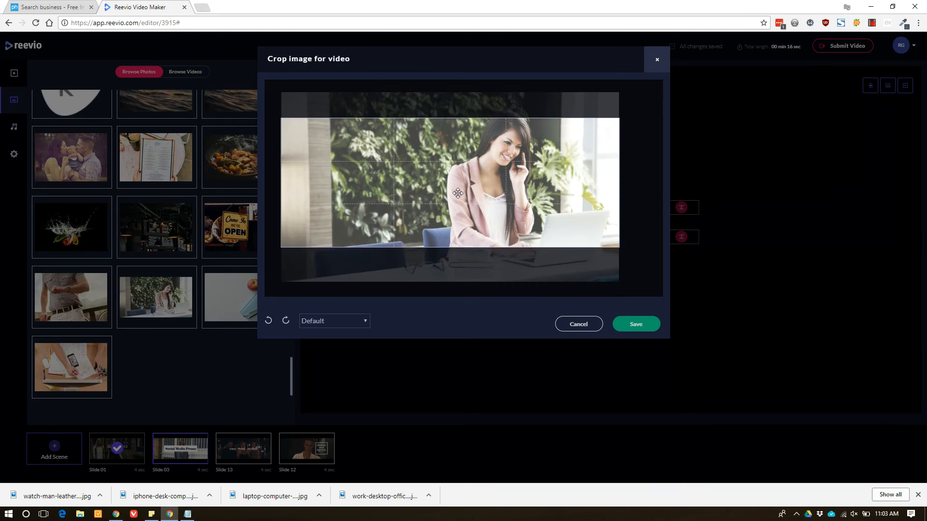
{"action": "left_click", "coordinate": [626, 321]}
Set the uploaded desk papers photo as the Slide 13 image, with the crop moved slightly lower
{"action": "mouse_move", "coordinate": [248, 453]}
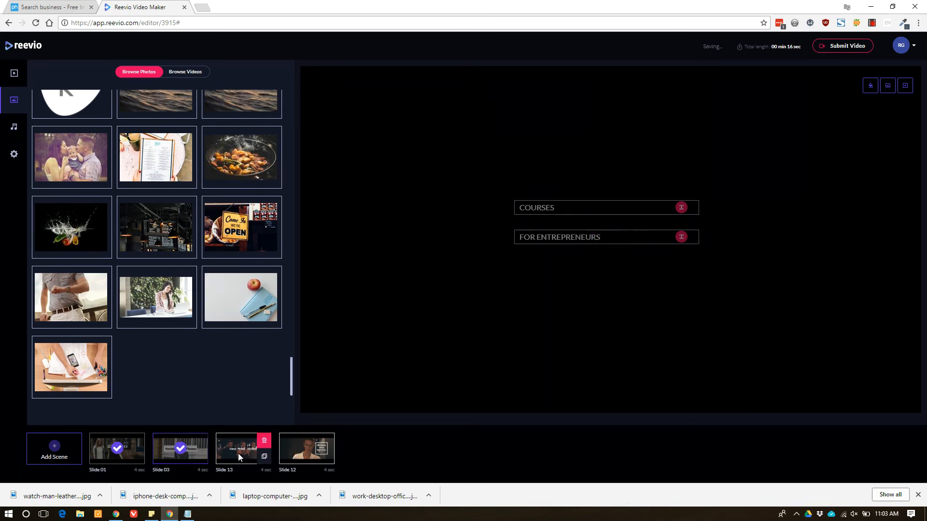
{"action": "left_click", "coordinate": [238, 457]}
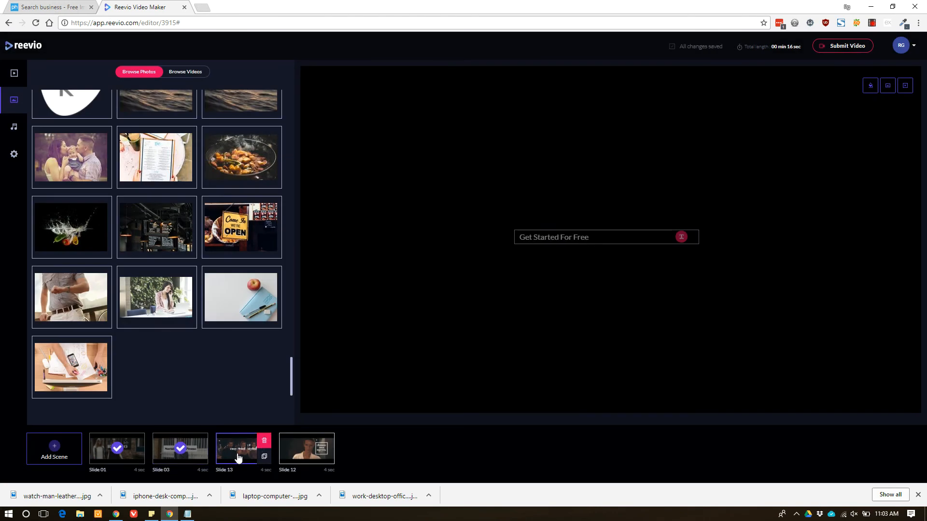
{"action": "left_click", "coordinate": [888, 86]}
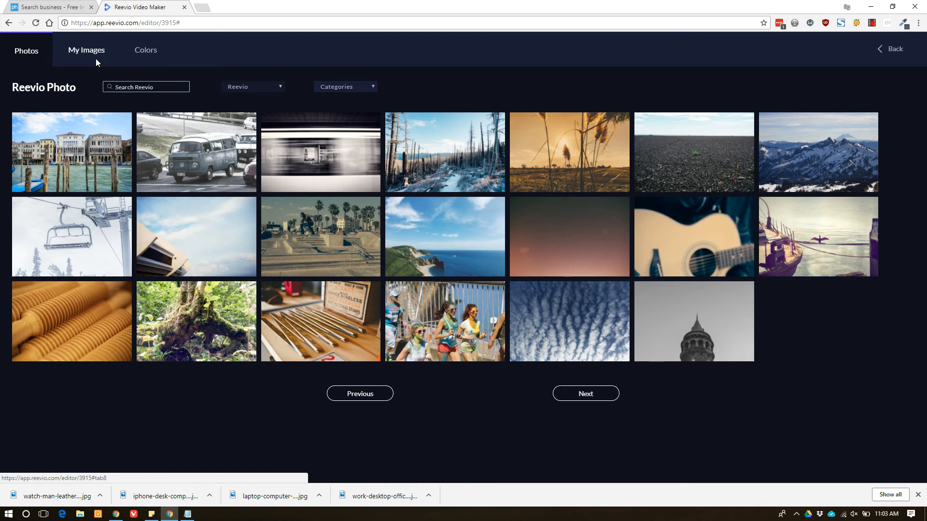
{"action": "left_click", "coordinate": [95, 59]}
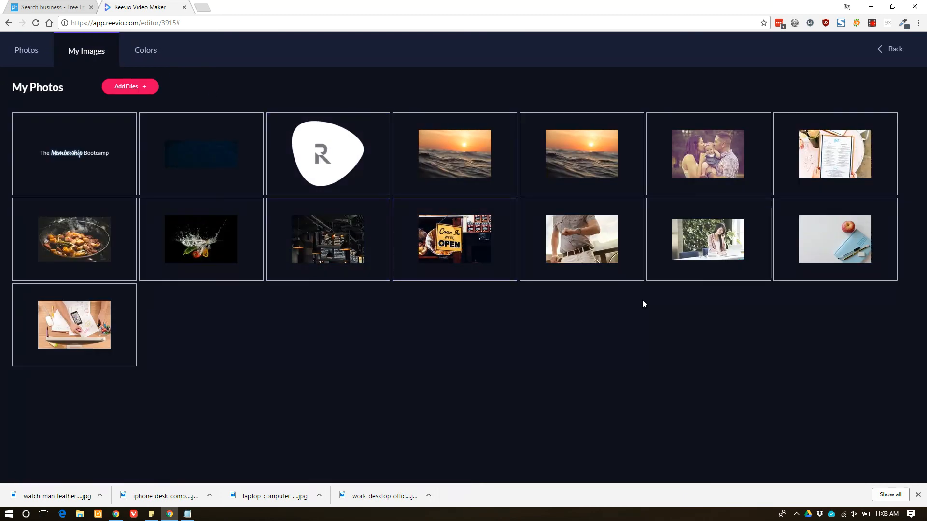
{"action": "left_click", "coordinate": [70, 330]}
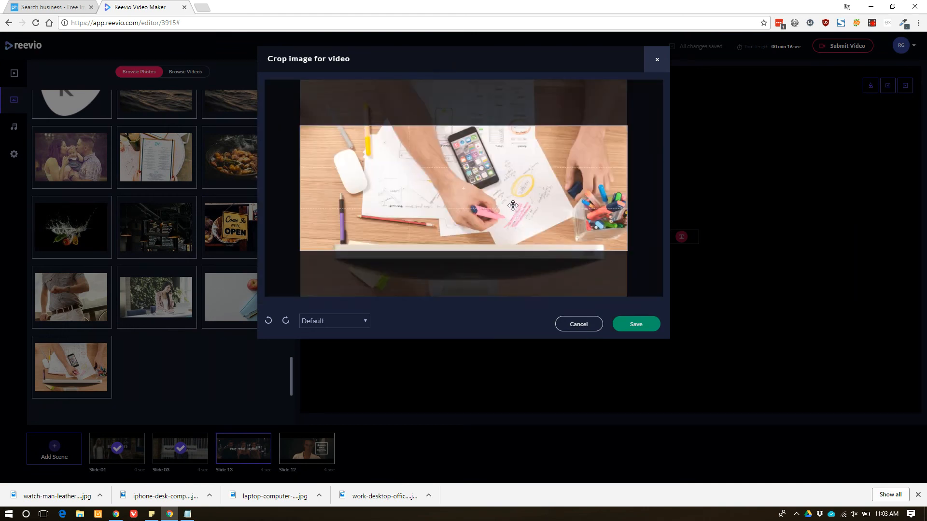
{"action": "left_click_drag", "start_coordinate": [493, 200], "coordinate": [491, 215]}
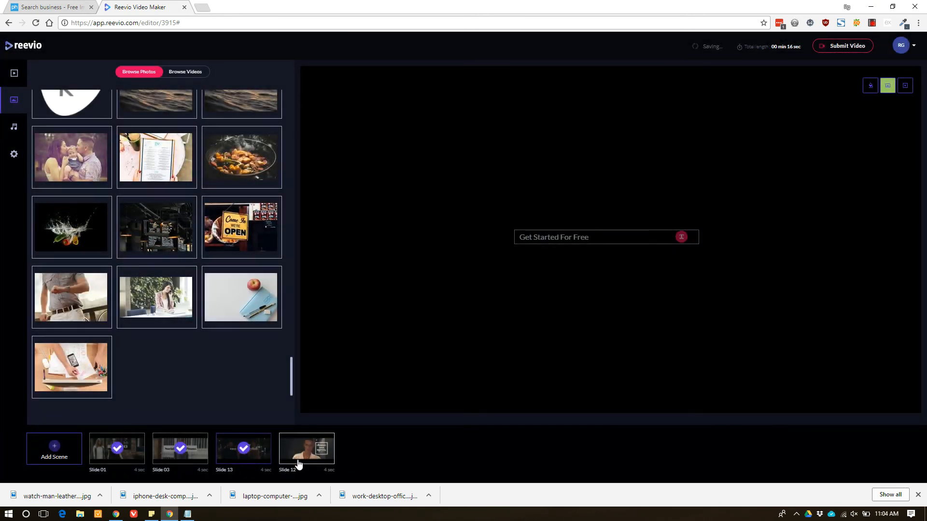
Set the uploaded wristwatch photo as the Slide 12 image, cropped to its upper part, and dismiss the browser's downloads bar
{"action": "left_click", "coordinate": [291, 463]}
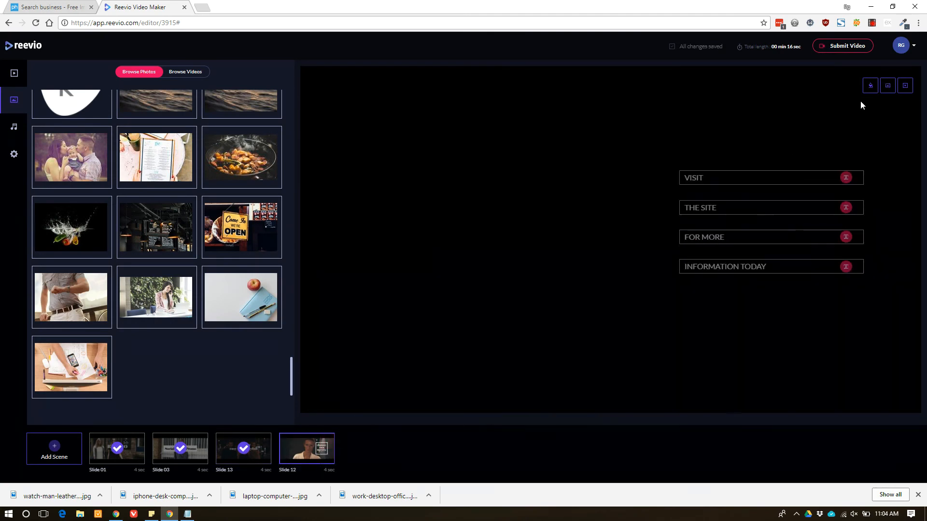
{"action": "left_click", "coordinate": [886, 87]}
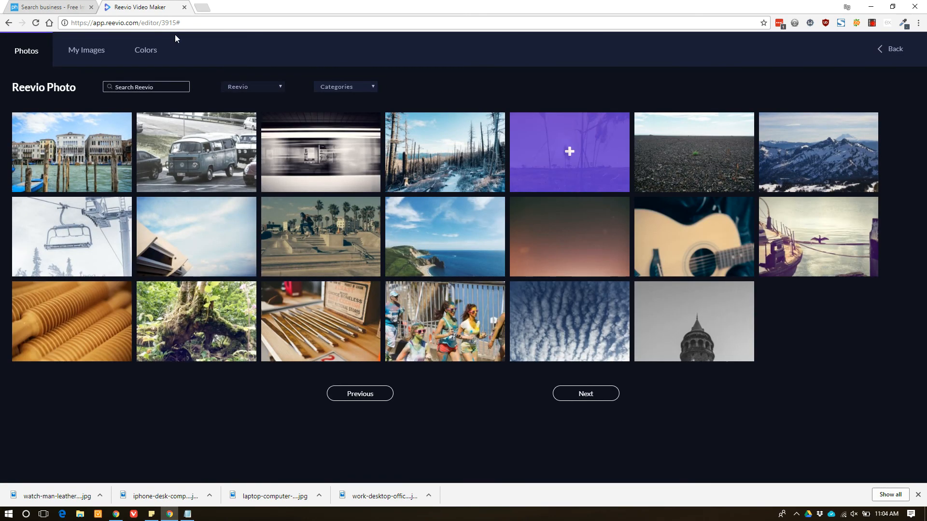
{"action": "left_click", "coordinate": [87, 51]}
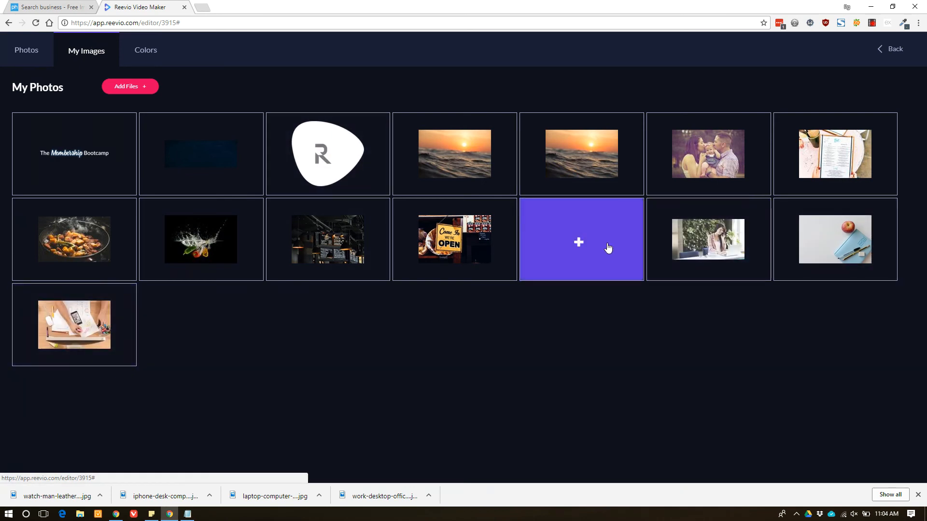
{"action": "left_click", "coordinate": [579, 245]}
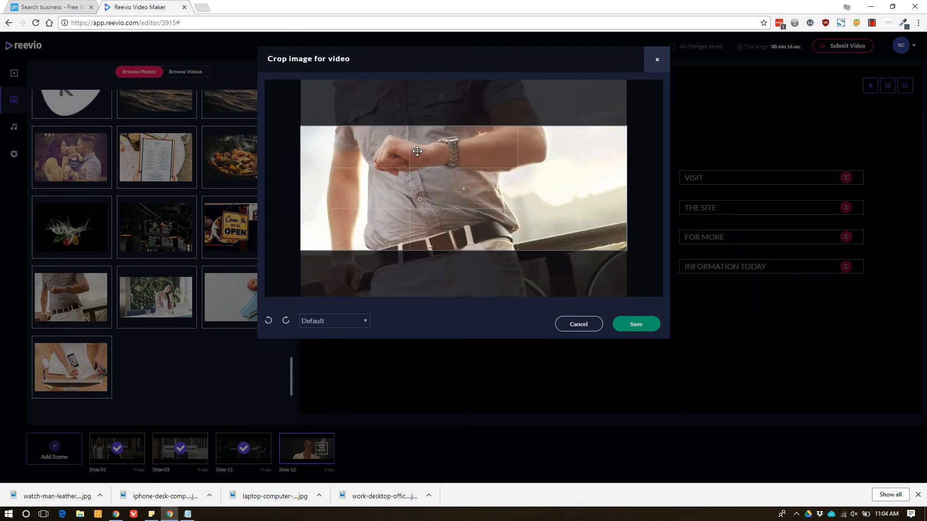
{"action": "left_click_drag", "start_coordinate": [510, 150], "coordinate": [506, 123]}
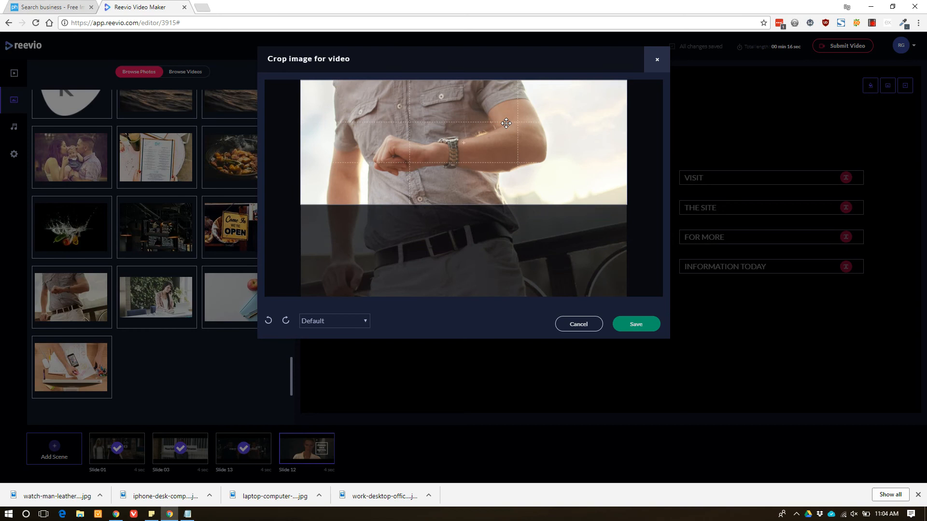
{"action": "left_click", "coordinate": [651, 326]}
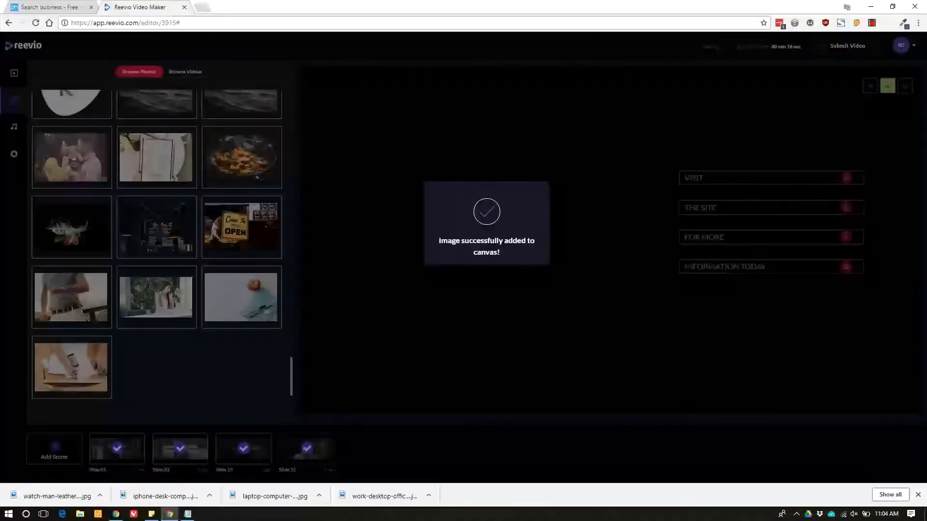
{"action": "left_click", "coordinate": [917, 494]}
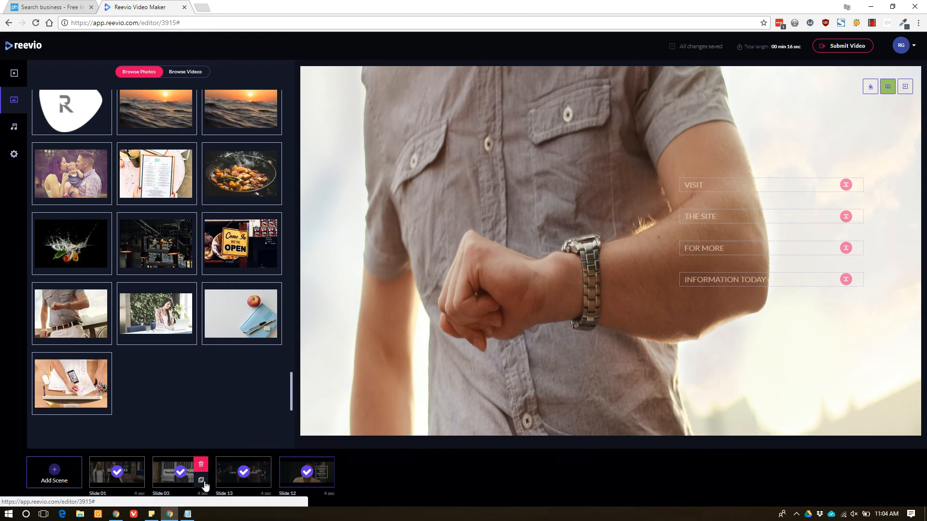
Duplicate the Slide 03 scene and delete the copy
{"action": "left_click", "coordinate": [202, 480]}
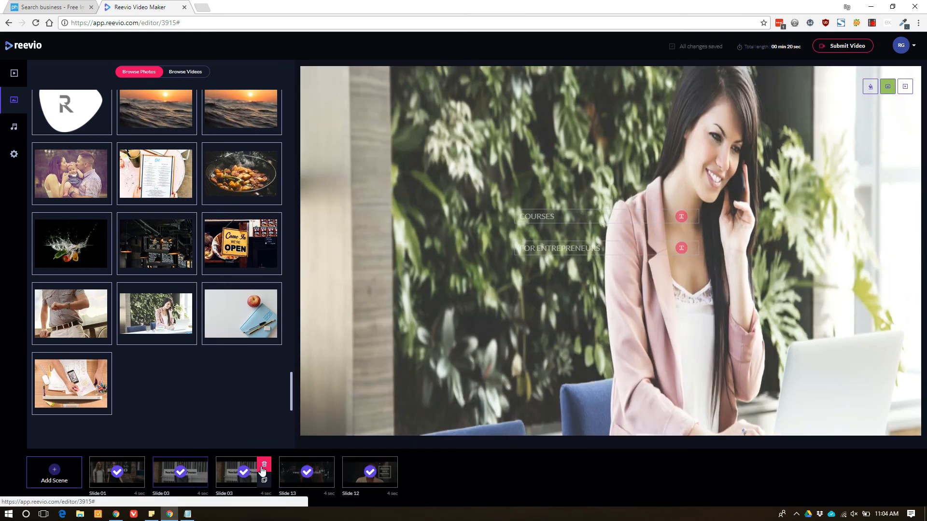
{"action": "left_click", "coordinate": [261, 466]}
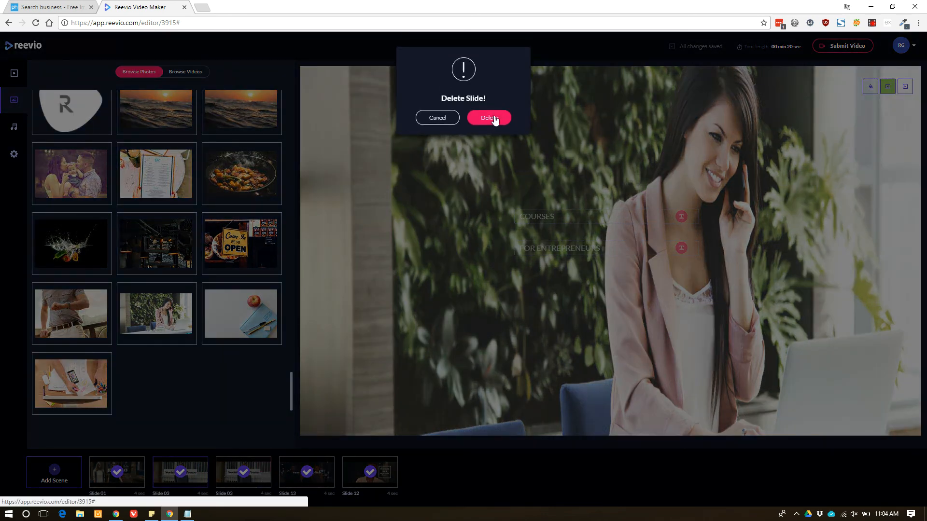
{"action": "left_click", "coordinate": [494, 115]}
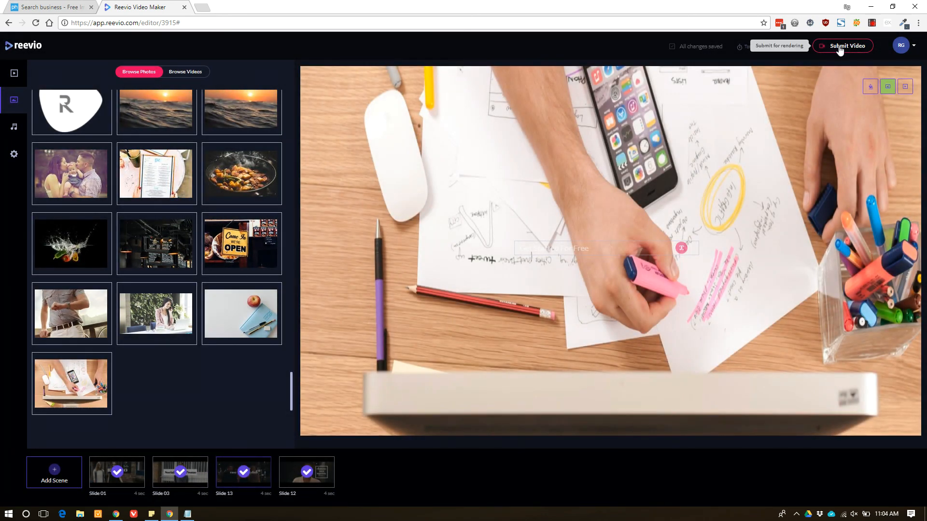
Submit the video for rendering and close the confirmation dialog
{"action": "left_click", "coordinate": [840, 47]}
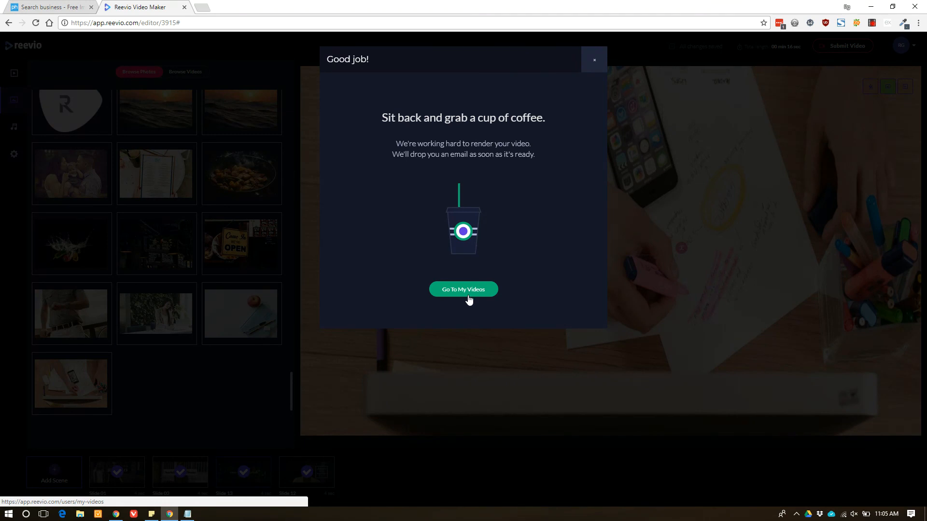
{"action": "left_click", "coordinate": [594, 60]}
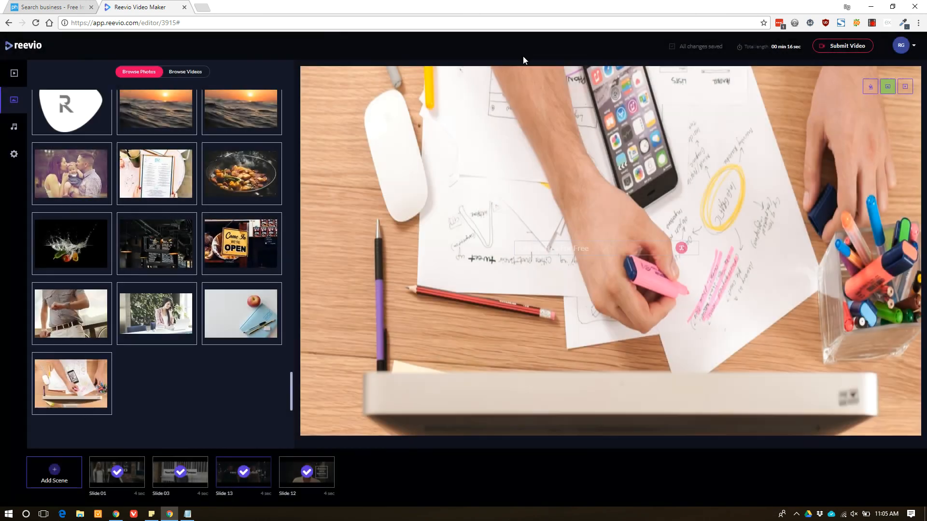
Look through the Reevio music library and its genre categories, and return to the editor without choosing a track
{"action": "left_click", "coordinate": [14, 127]}
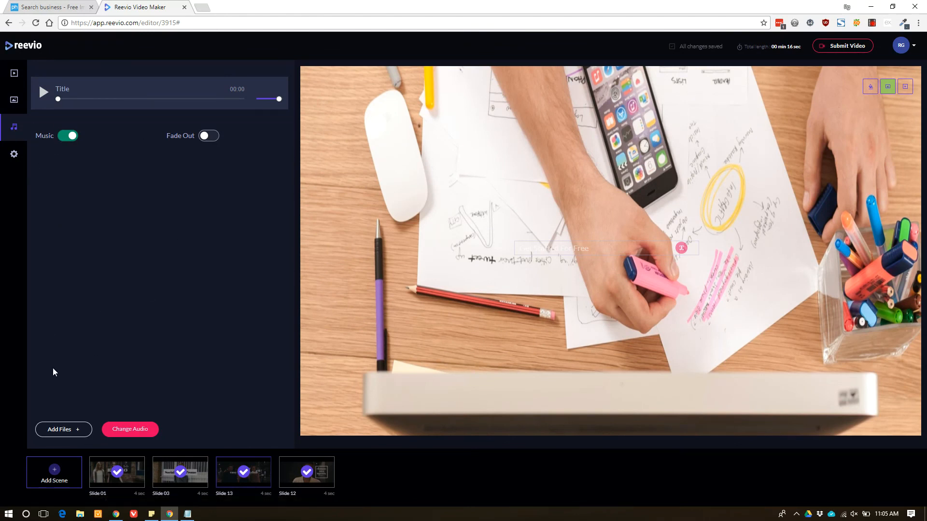
{"action": "left_click", "coordinate": [115, 428]}
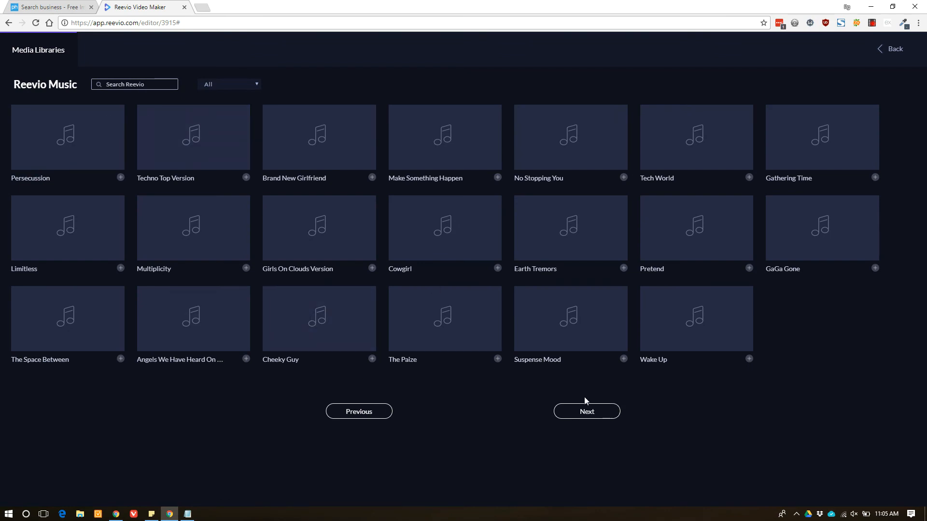
{"action": "left_click", "coordinate": [241, 84]}
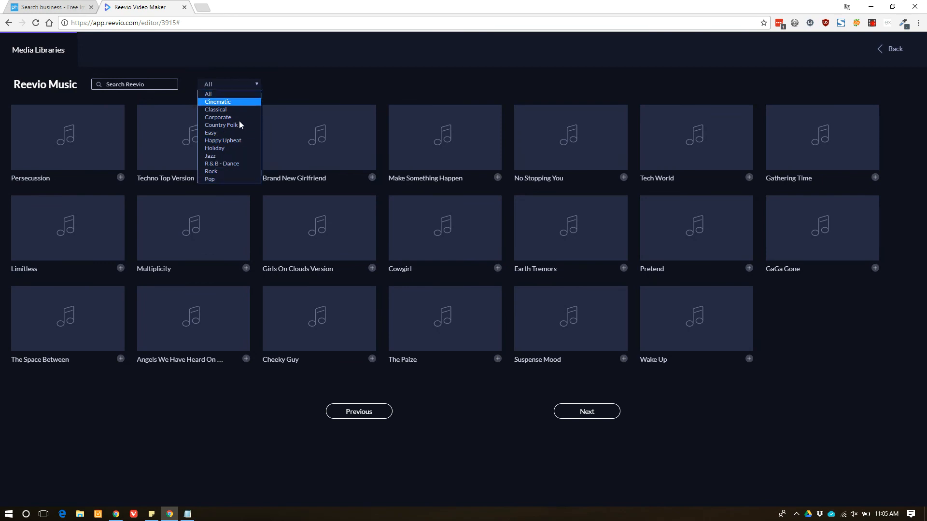
{"action": "left_click", "coordinate": [378, 87]}
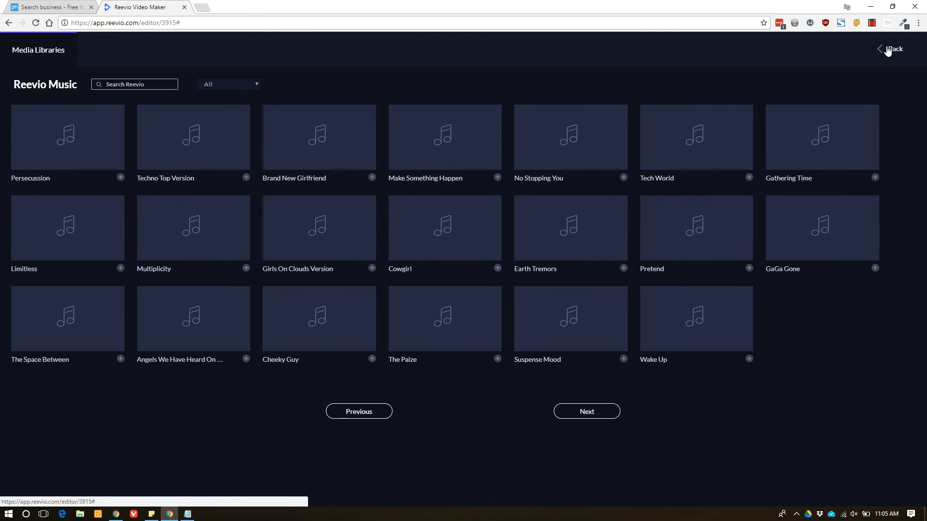
{"action": "left_click", "coordinate": [887, 50]}
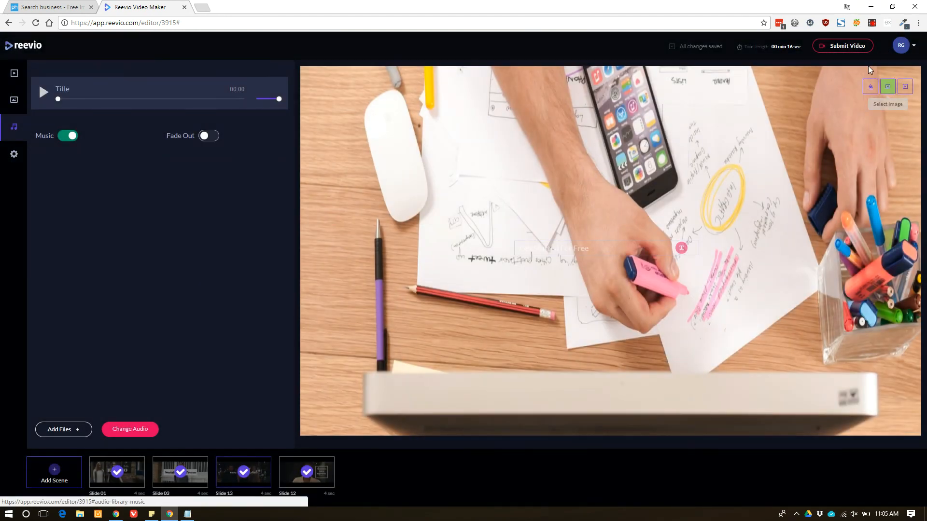